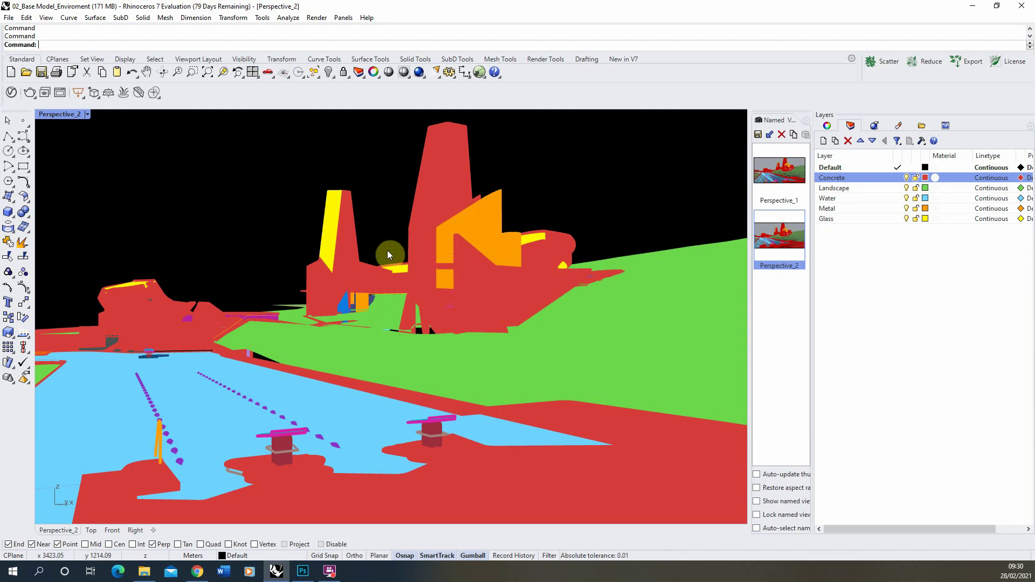
- Zoom and orbit the Perspective view so the whole site shows and the water channel runs across
scroll(504, 271, up, 10)
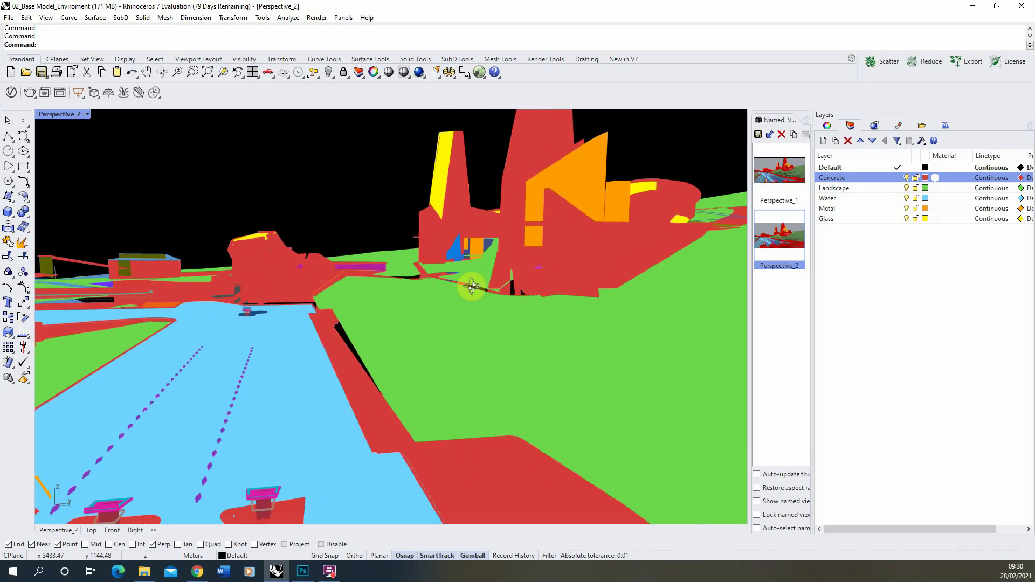
scroll(227, 418, down, 8)
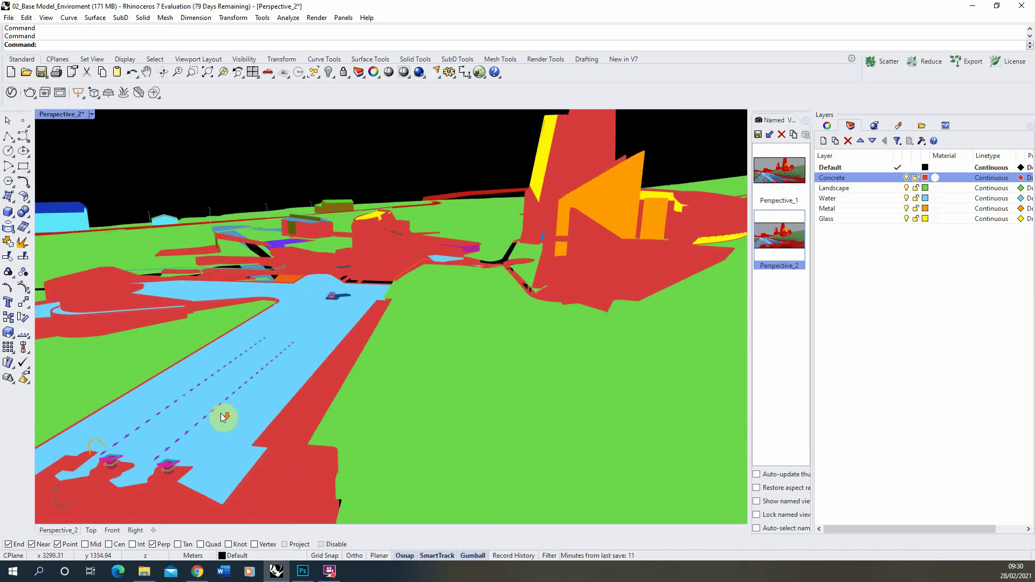
right_drag(243, 377, 337, 369)
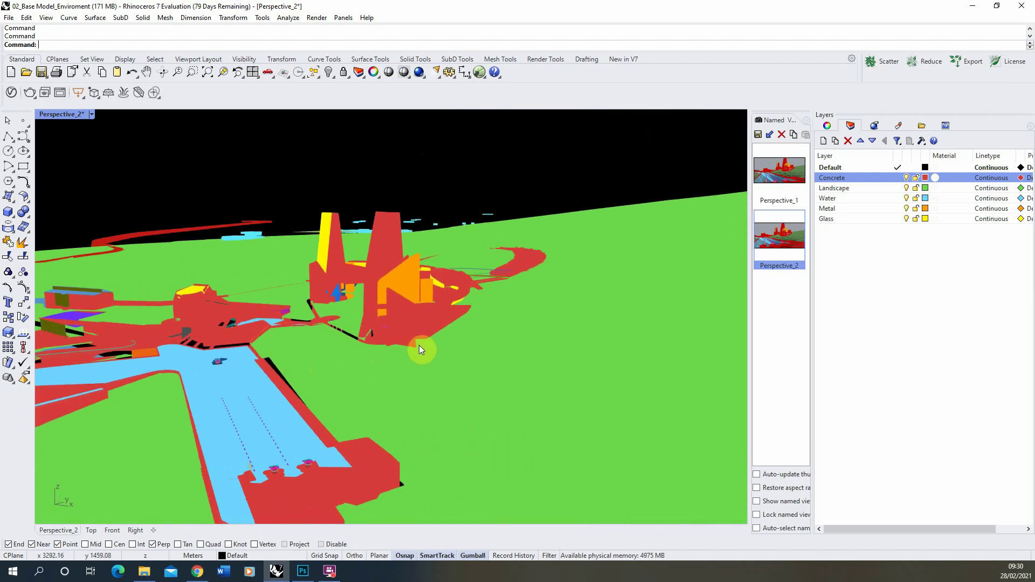
right_drag(423, 324, 332, 490)
scroll(335, 489, up, 4)
scroll(310, 416, down, 2)
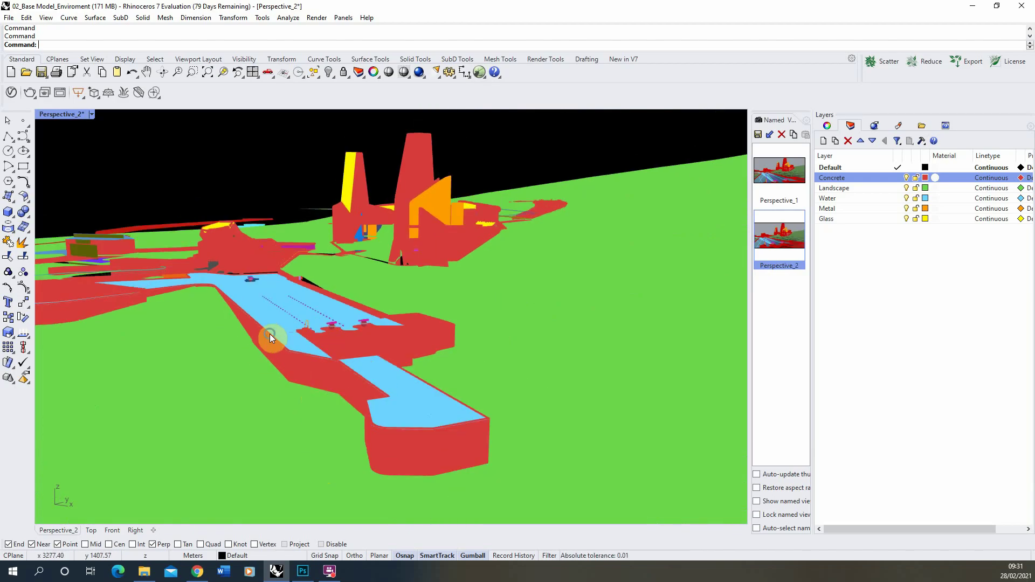
right_drag(270, 336, 247, 342)
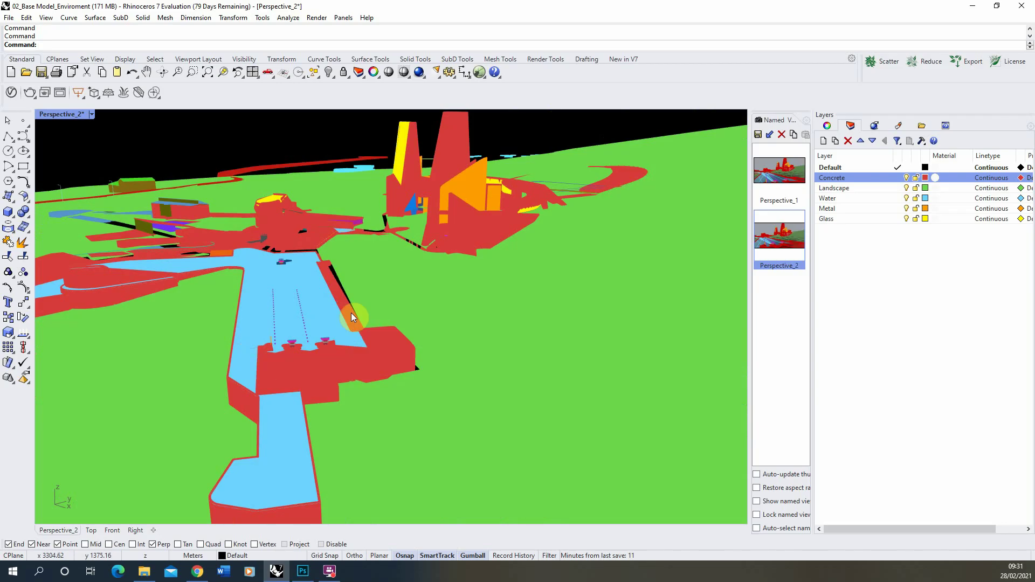
- Orbit the model to a new angle and select the Landscape layer
click(845, 178)
right_drag(374, 276, 372, 186)
click(889, 189)
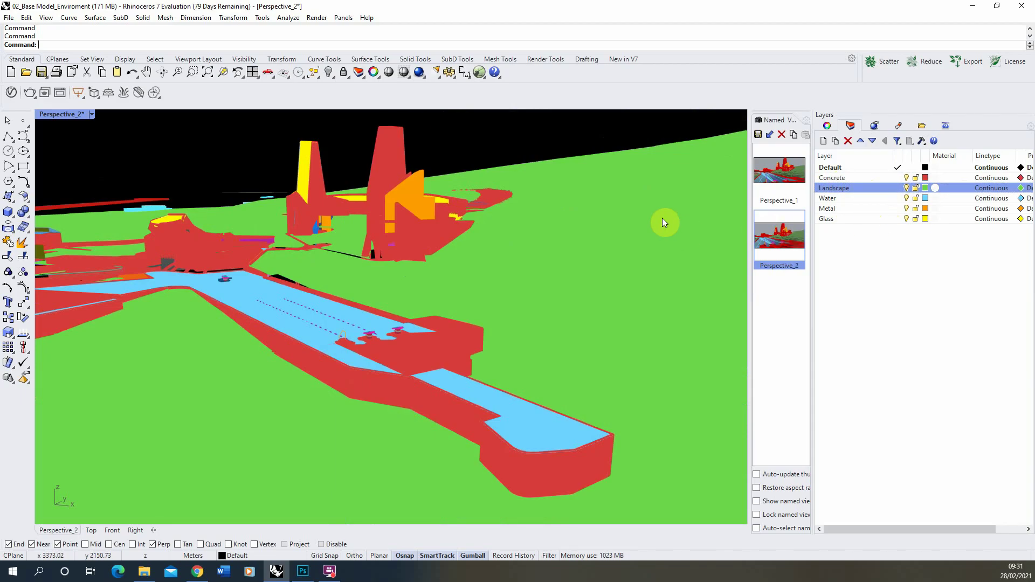
- In Photoshop, Magic Wand the blue grass area on colour-ID Layer 6, then hide that layer
click(302, 571)
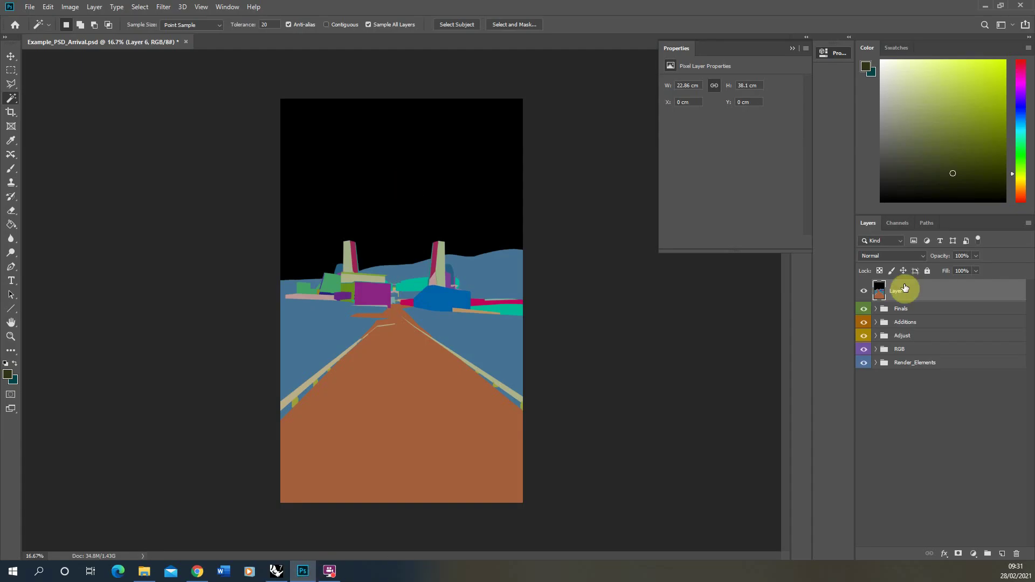
click(864, 291)
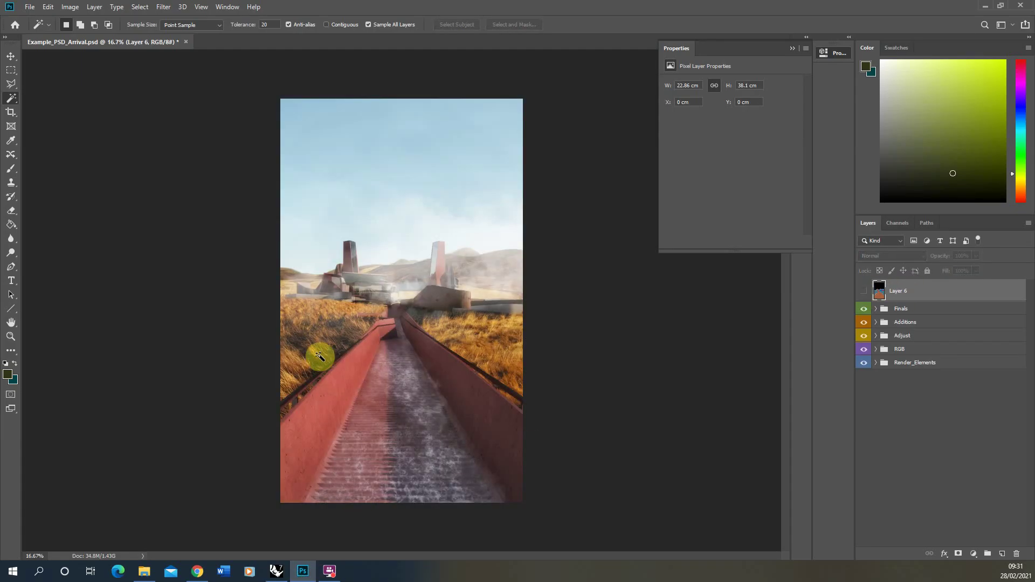
click(864, 291)
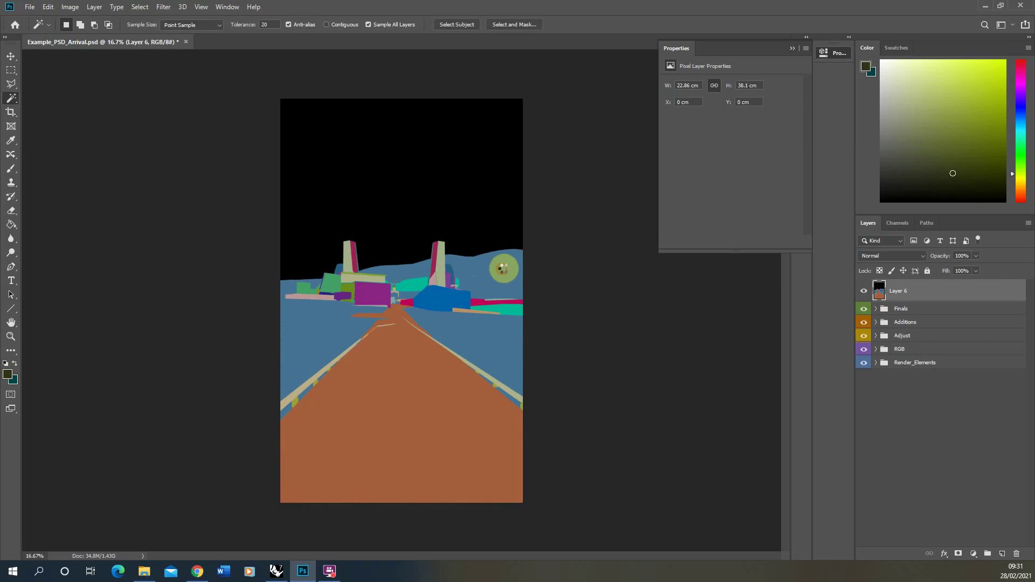
click(514, 266)
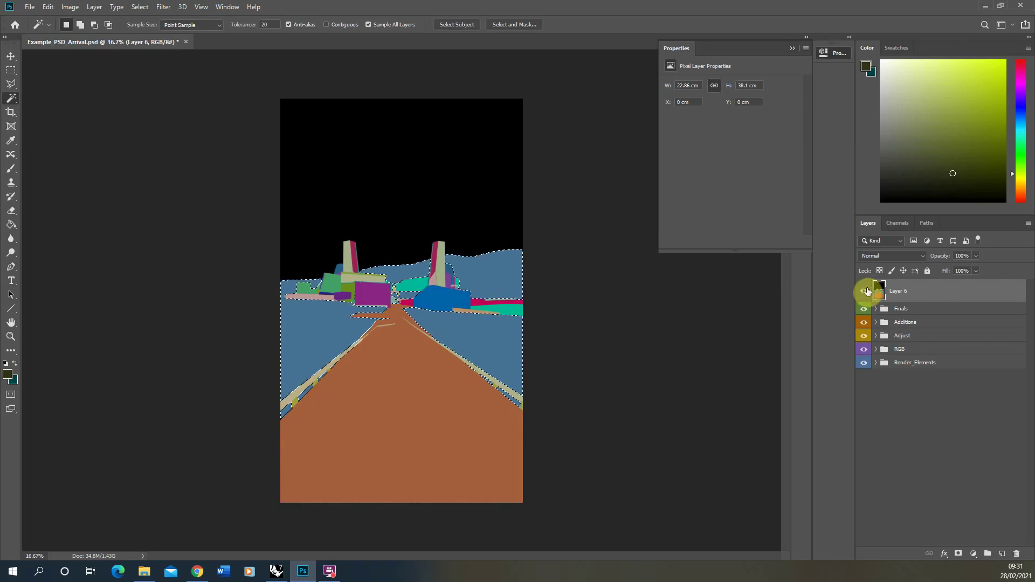
click(864, 291)
- Add a Hue/Saturation adjustment to the grass selection and drag Hue to -74
click(973, 554)
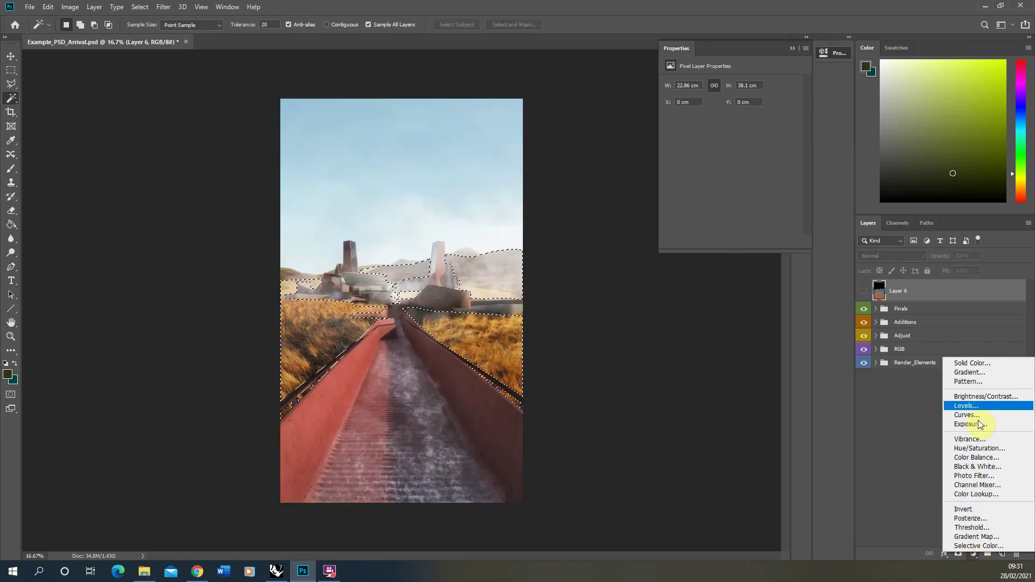
click(979, 450)
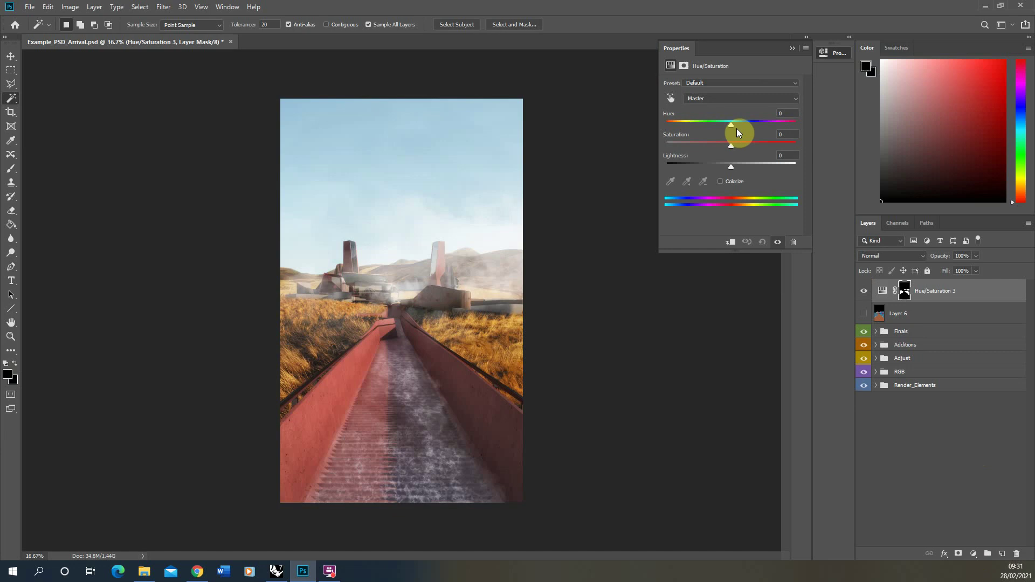
drag(731, 124, 695, 125)
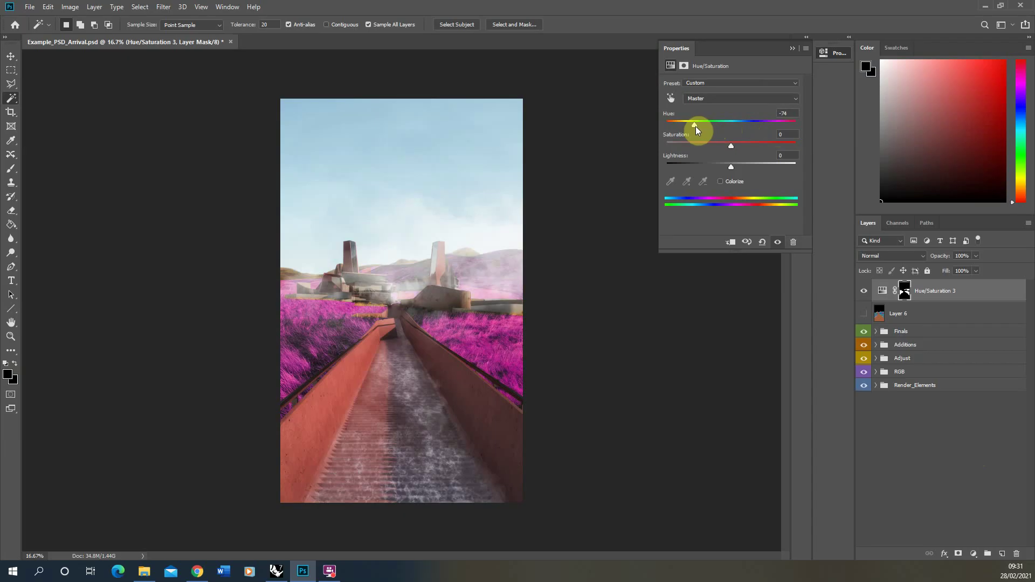
- Back in Rhino, set the viewport to Shaded display and restore the saved Perspective_2 view
click(276, 571)
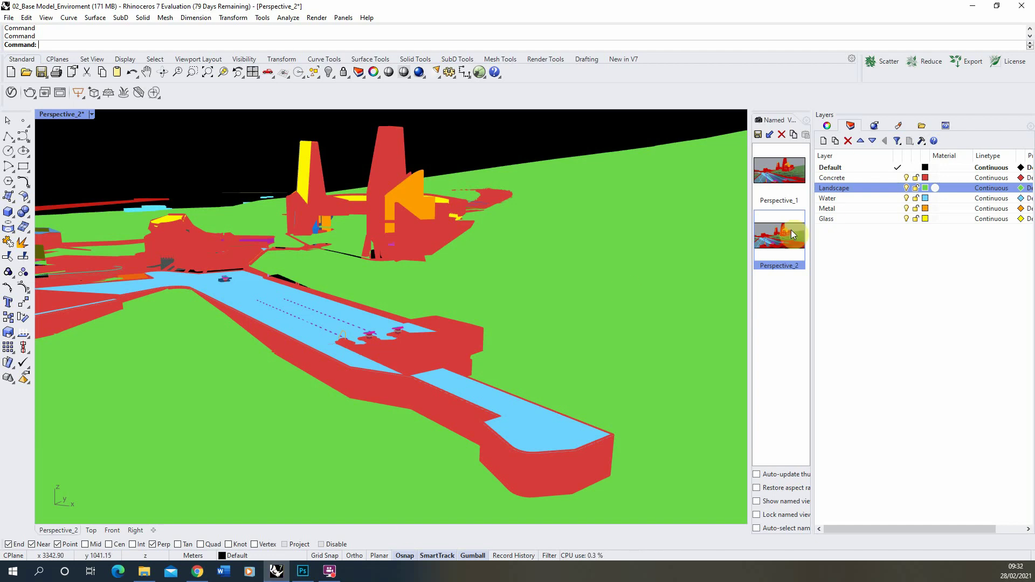
mouse_move(542, 227)
right_down()
mouse_move(451, 224)
mouse_move(550, 220)
right_up()
click(768, 229)
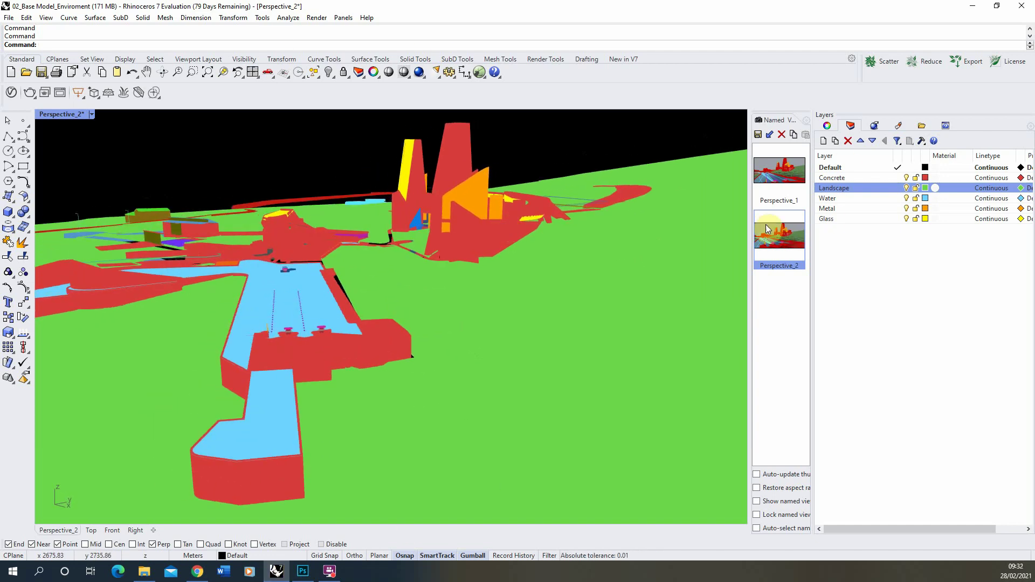
click(92, 114)
click(76, 167)
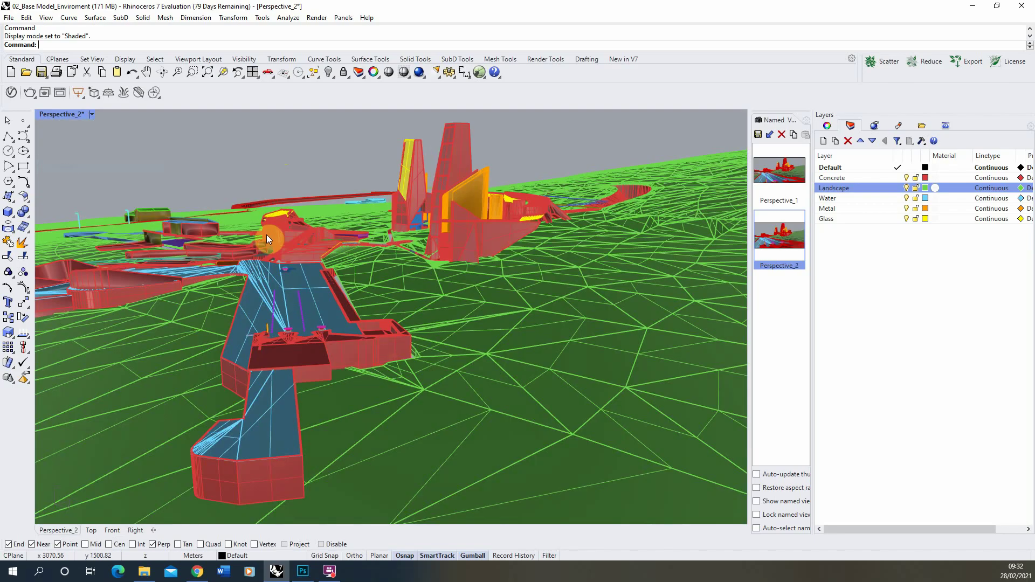
double_click(797, 234)
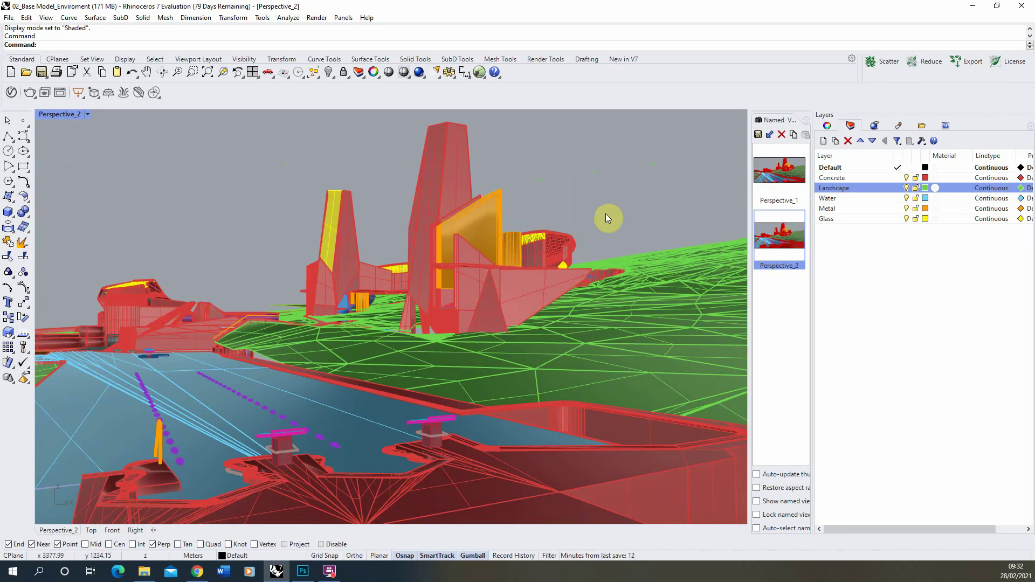
click(86, 115)
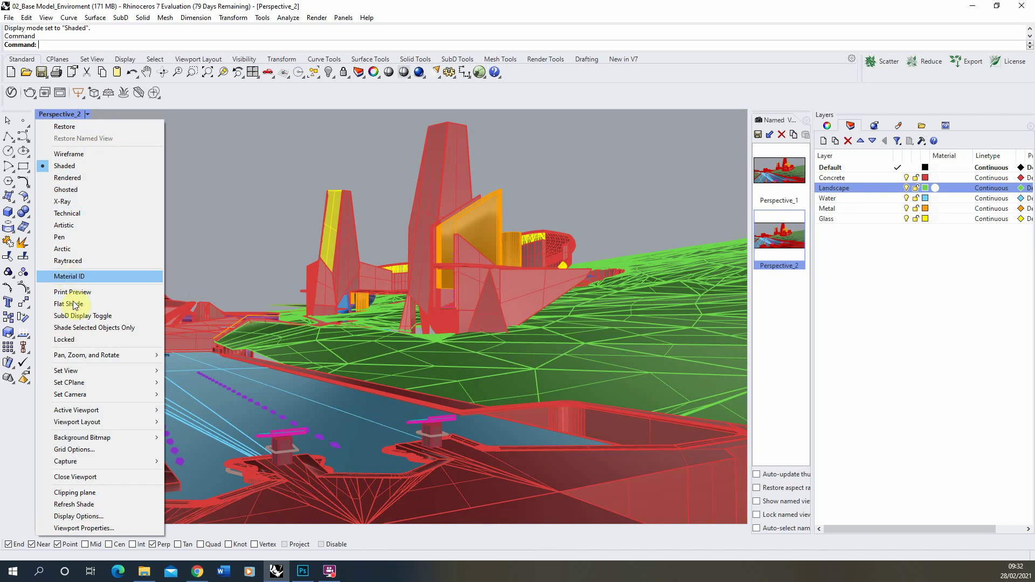
- Open Display Options, collapse Shaded's sub-settings, and select Shaded in the Display Modes list
click(85, 518)
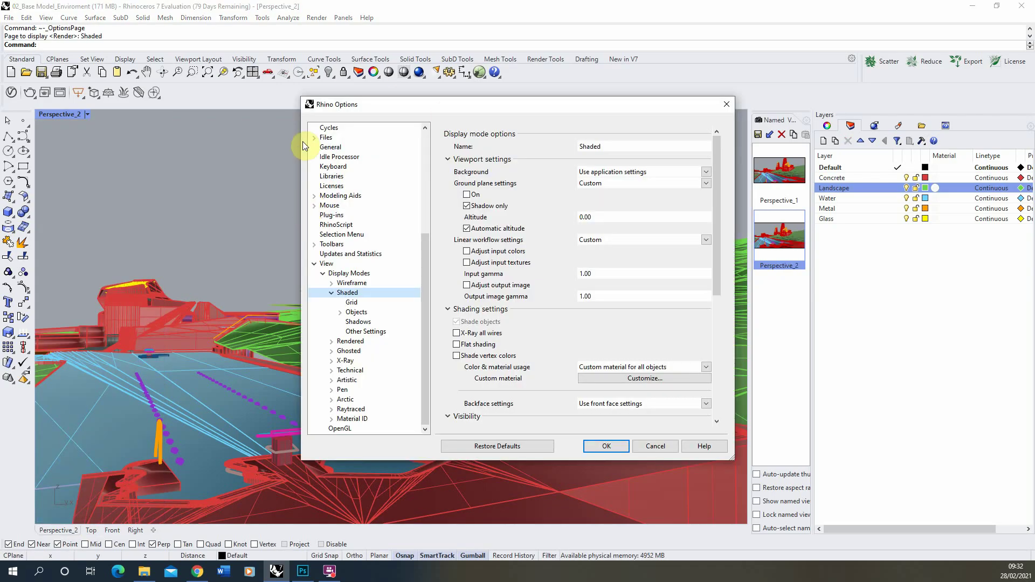
drag(352, 105, 247, 85)
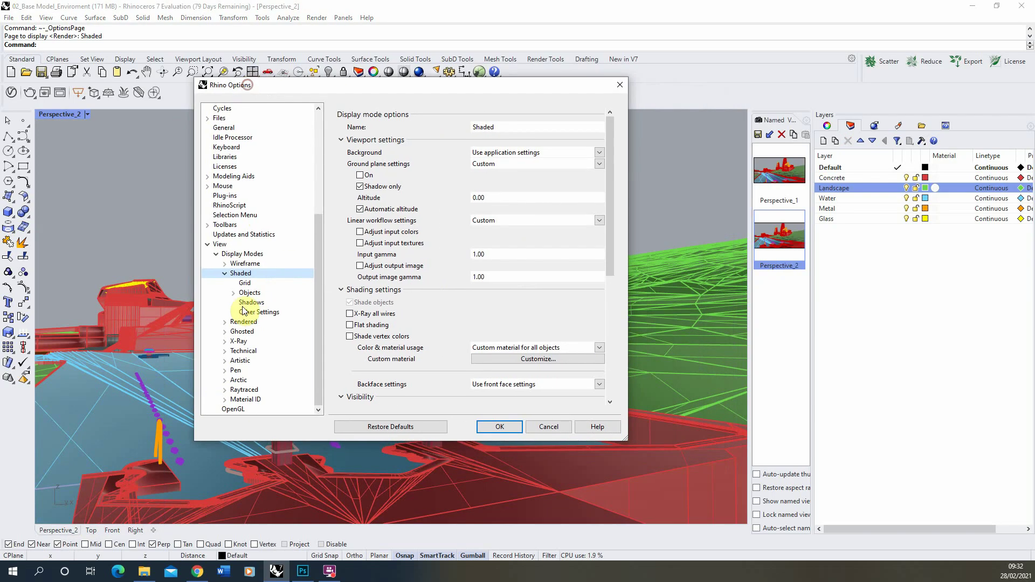
click(224, 274)
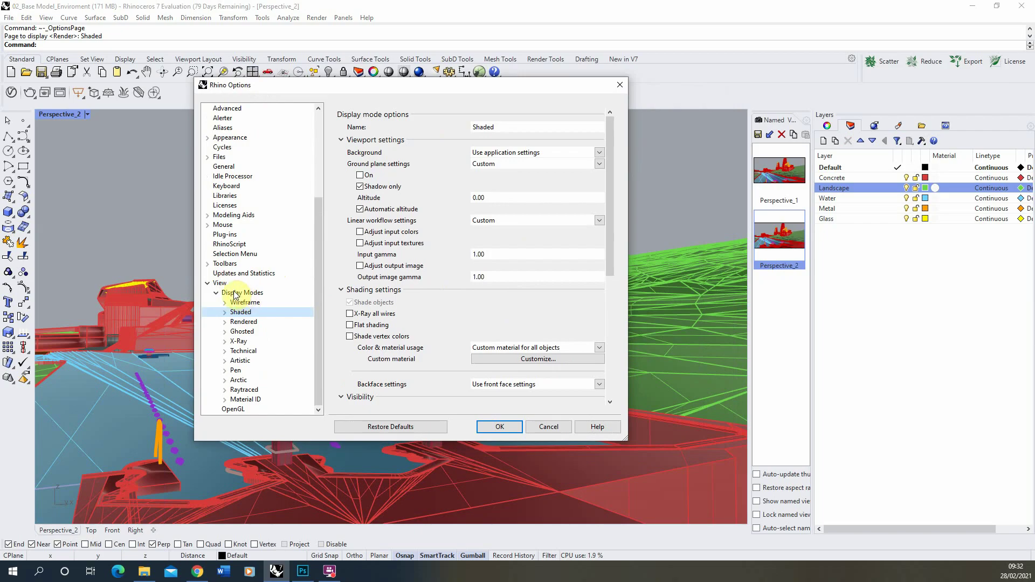
click(223, 292)
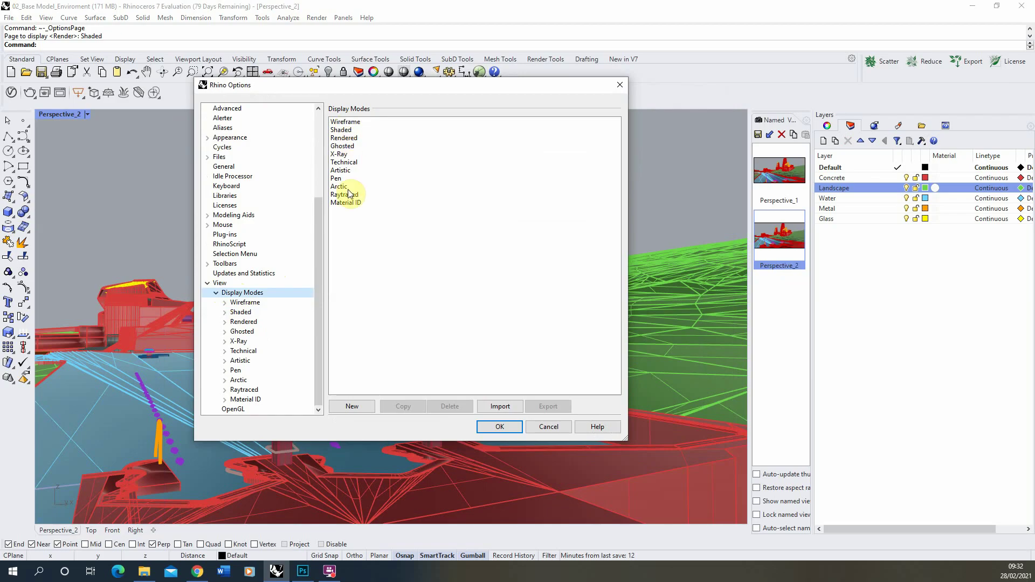
click(341, 131)
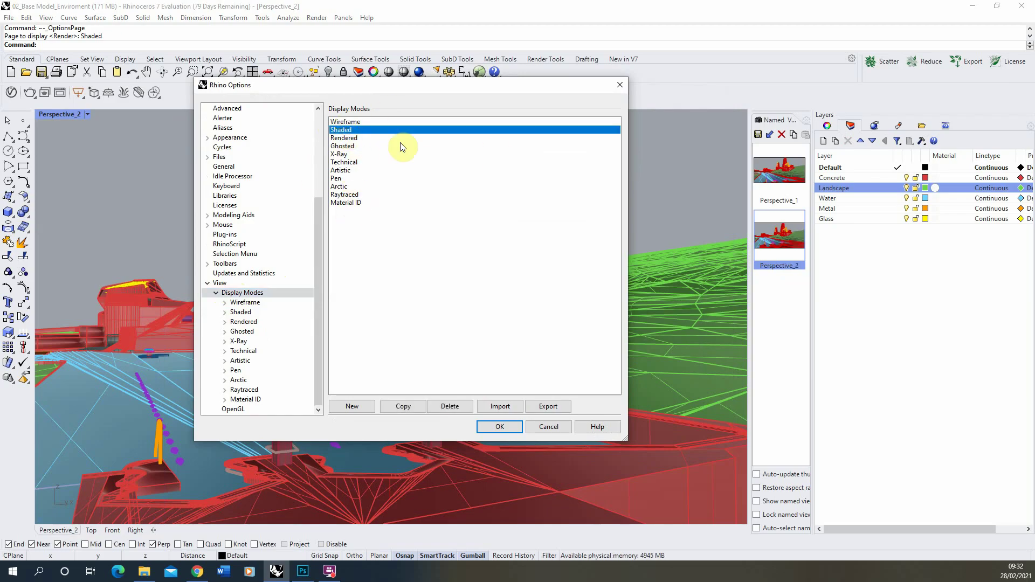
- Copy the Shaded display mode and rename the copy 'Material ID 2'
click(410, 409)
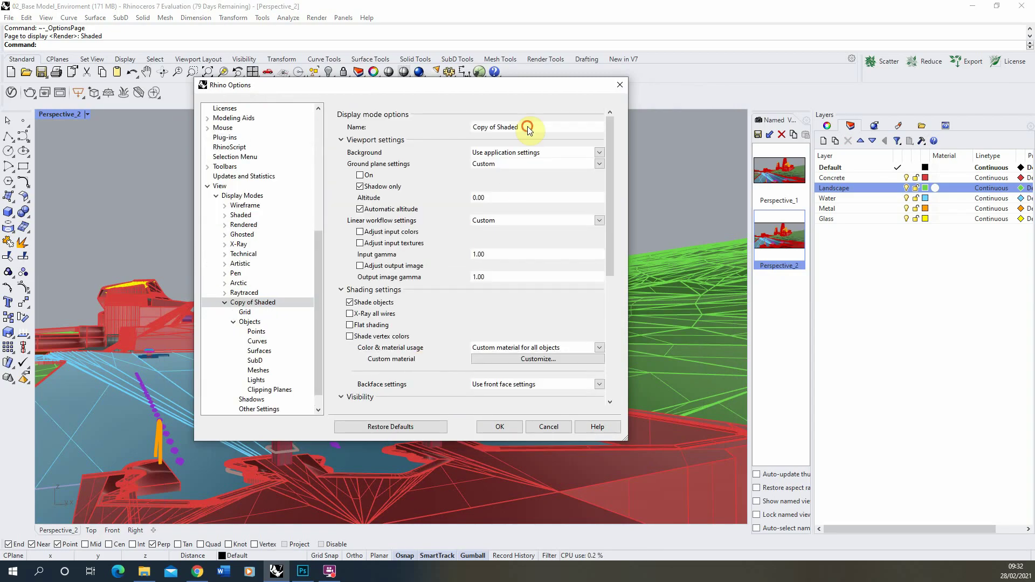
double_click(528, 128)
text(Material ID 2)
- Set the mode's background to a solid black colour
click(601, 151)
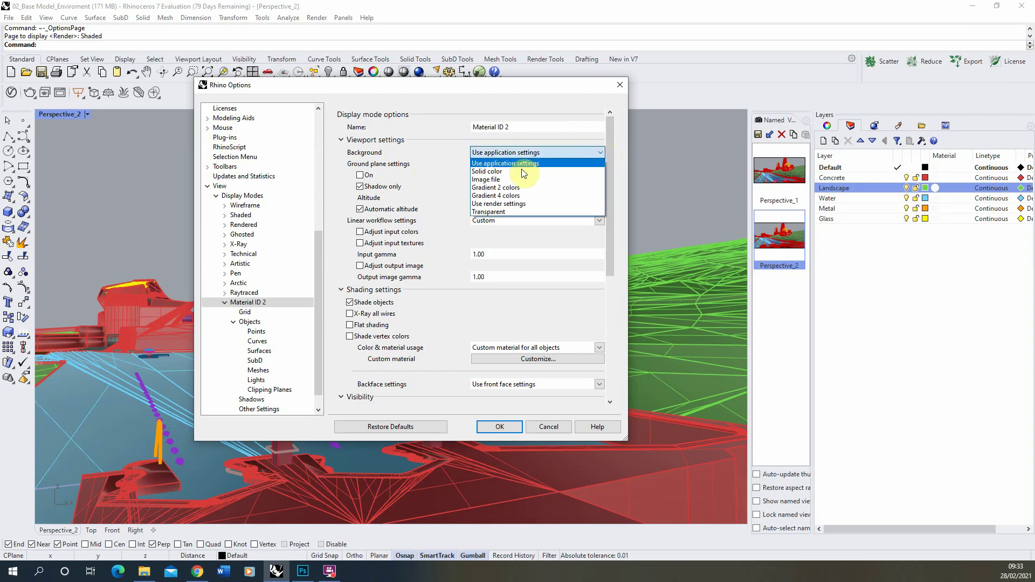
click(498, 172)
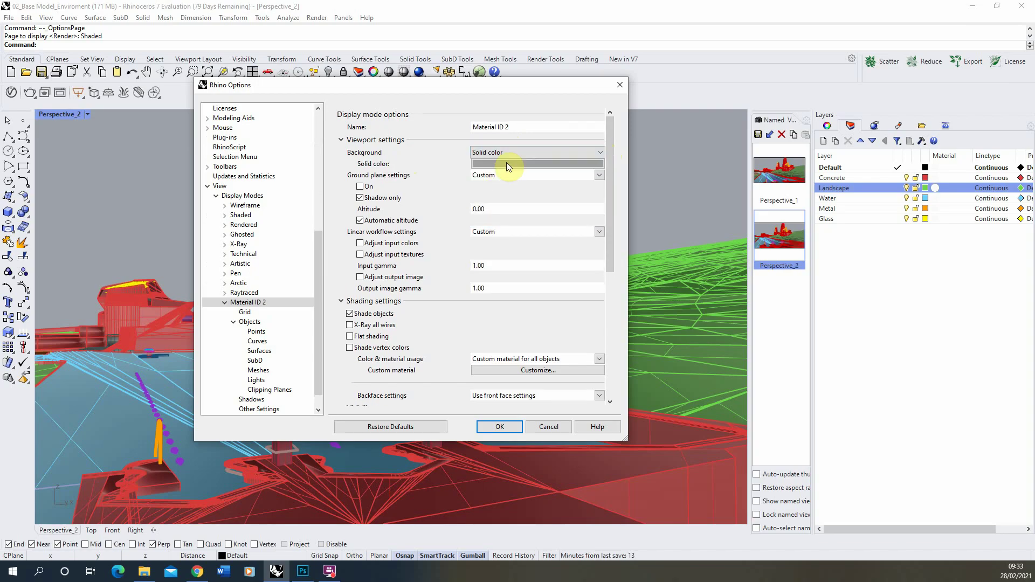
click(493, 164)
drag(950, 337, 930, 367)
click(913, 424)
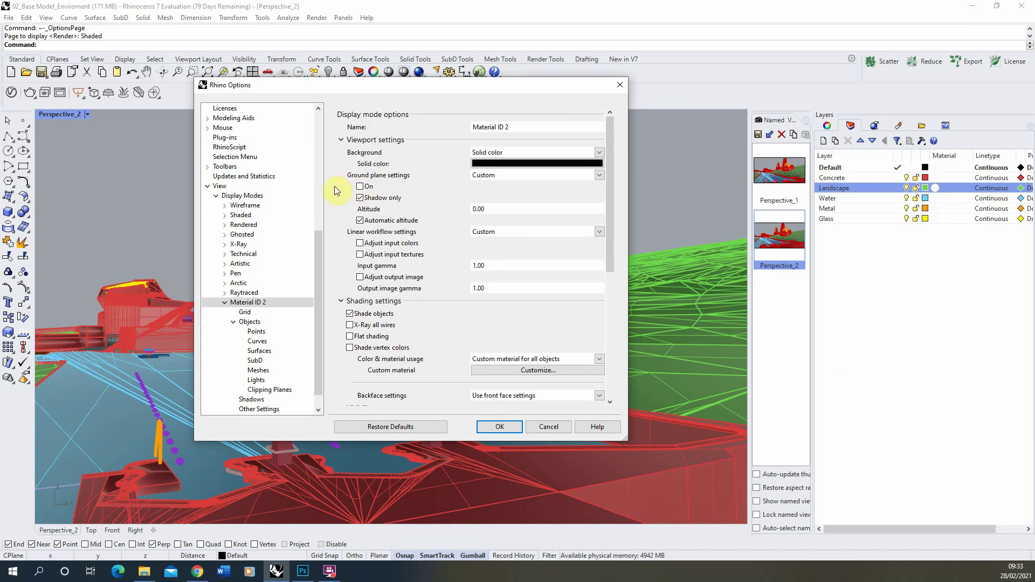
- Uncheck Shadow only in the ground plane settings
click(361, 197)
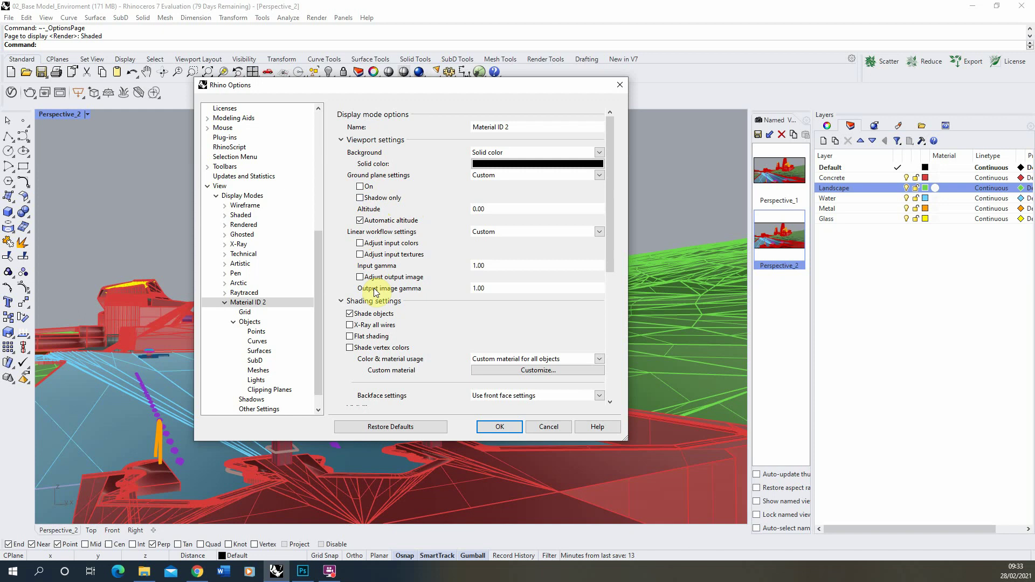
scroll(398, 277, down, 2)
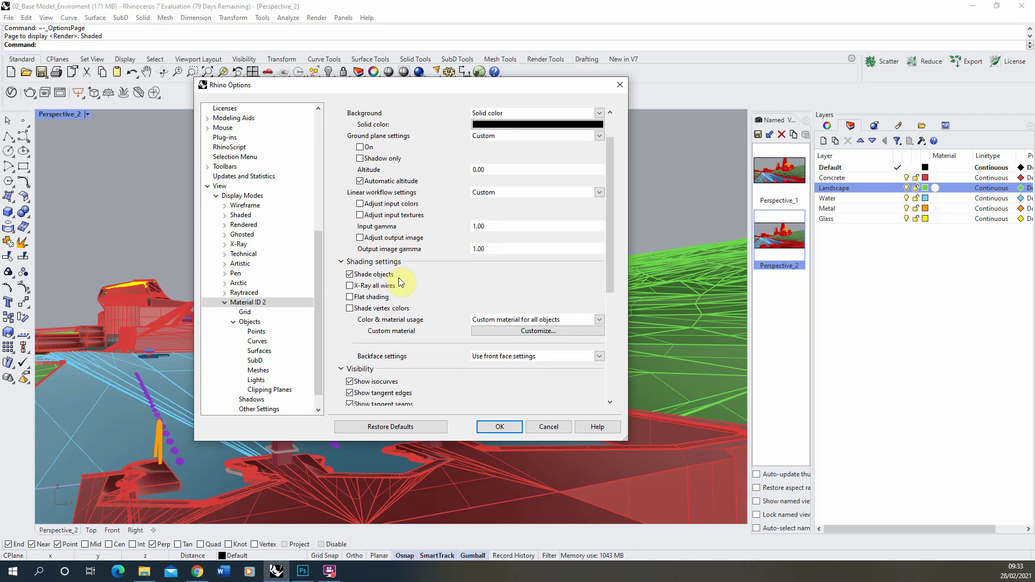
scroll(399, 278, down, 1)
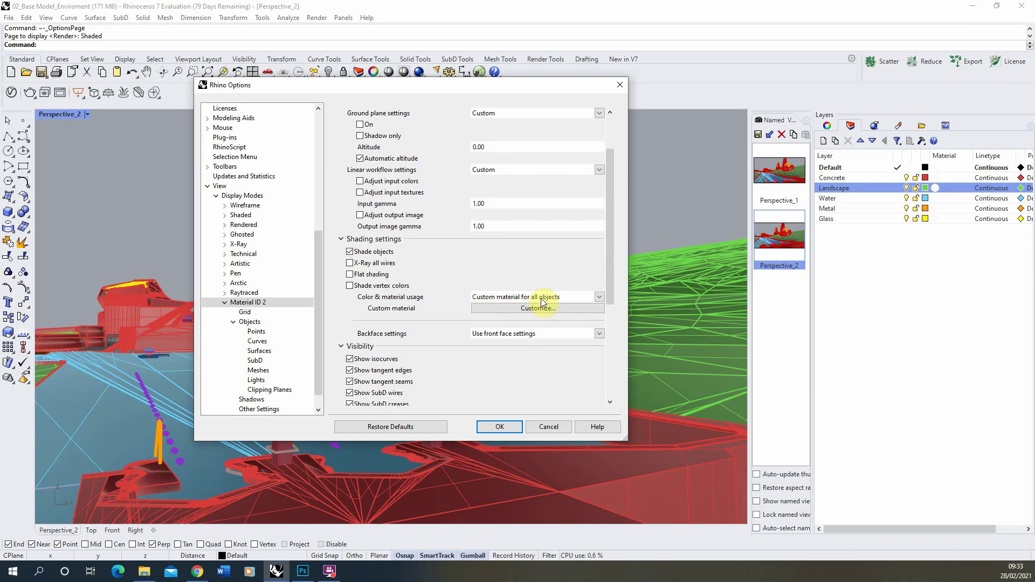
- Set Color & material usage to Object's color and Gloss to 0
click(597, 297)
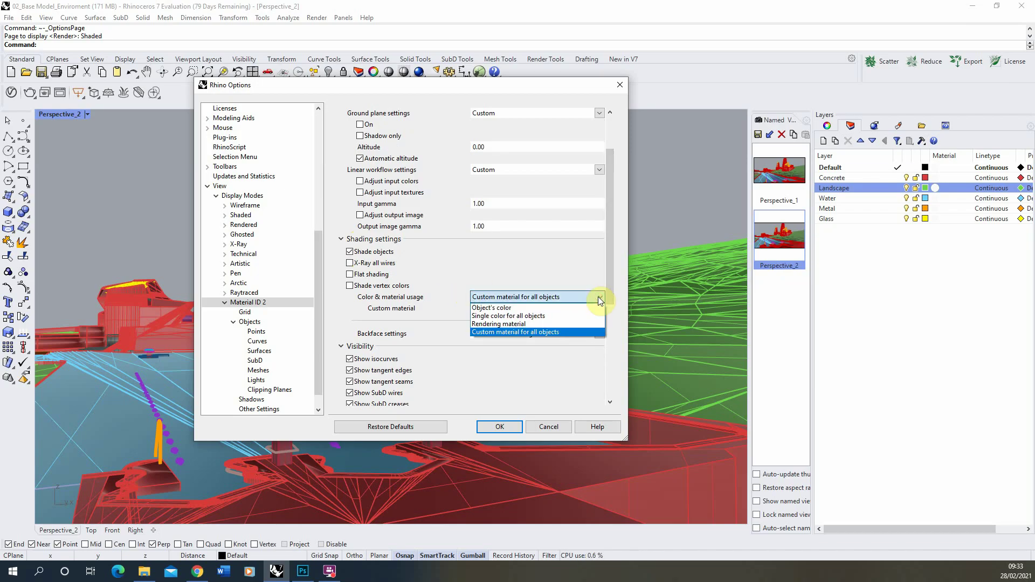
click(488, 308)
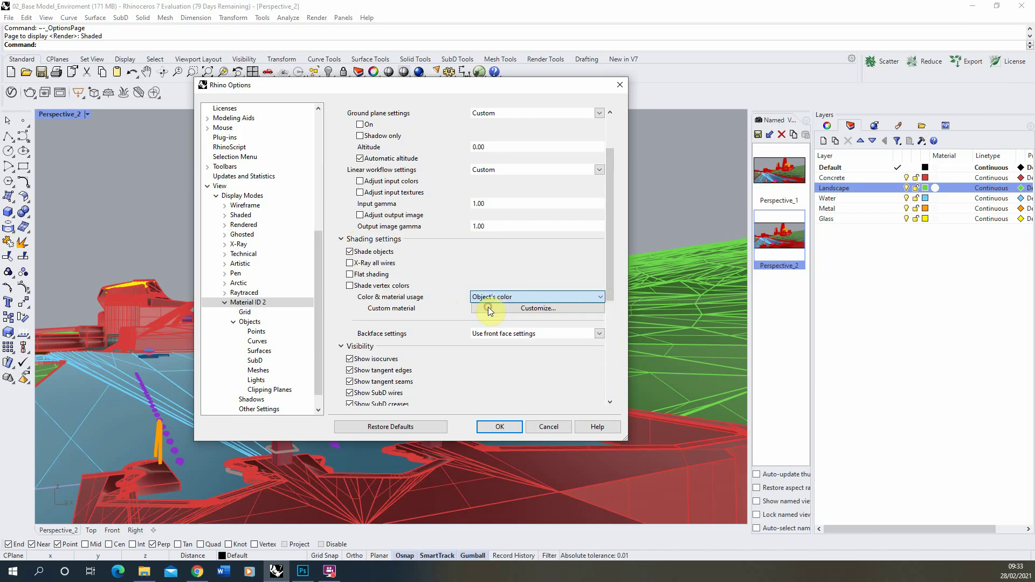
double_click(488, 308)
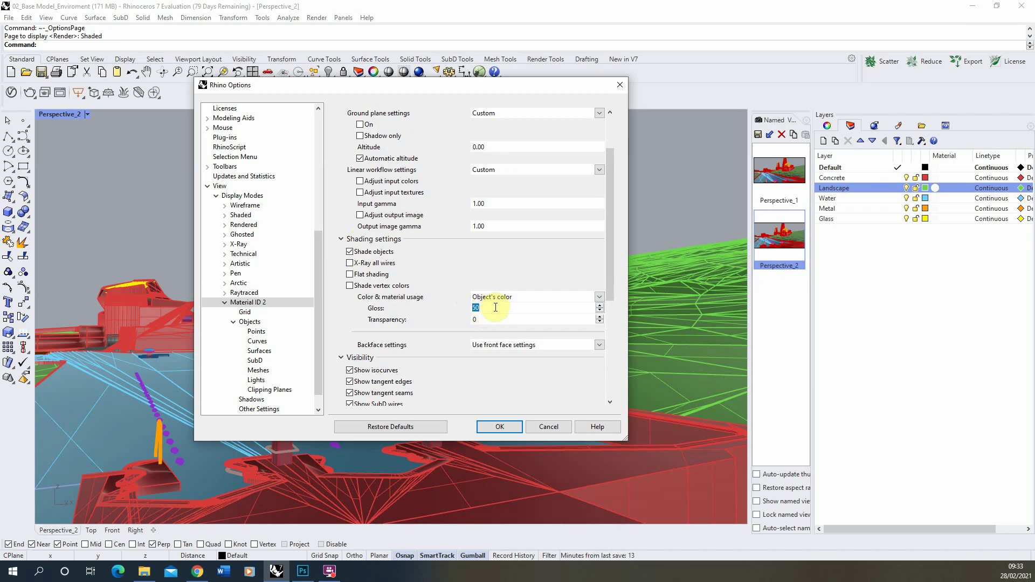
text(0)
key(Return)
- Turn off isocurves, tangent edges and seams, SubD wires, creases, boundaries, reflections, and mesh wires
scroll(445, 296, down, 3)
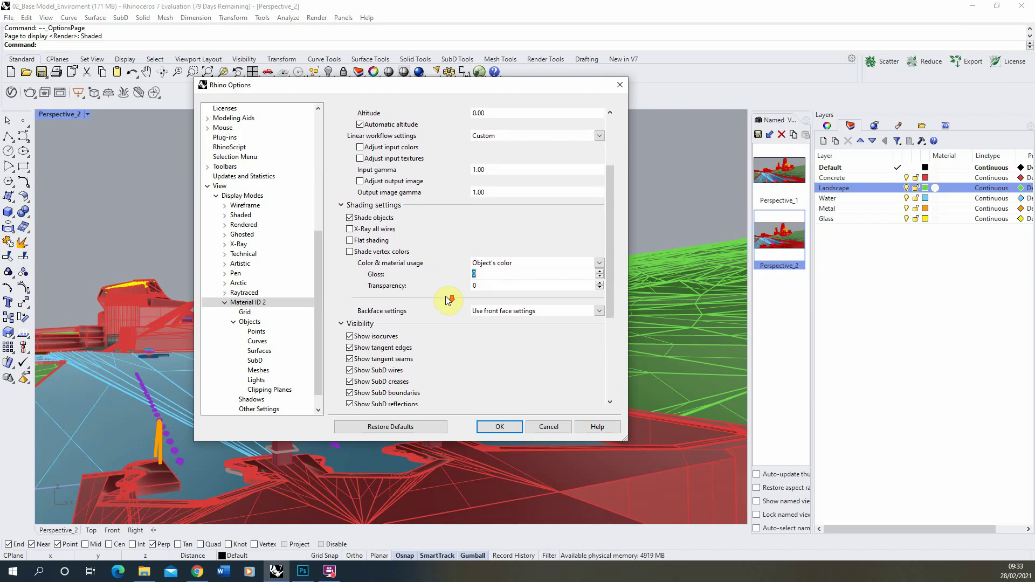
scroll(446, 296, down, 4)
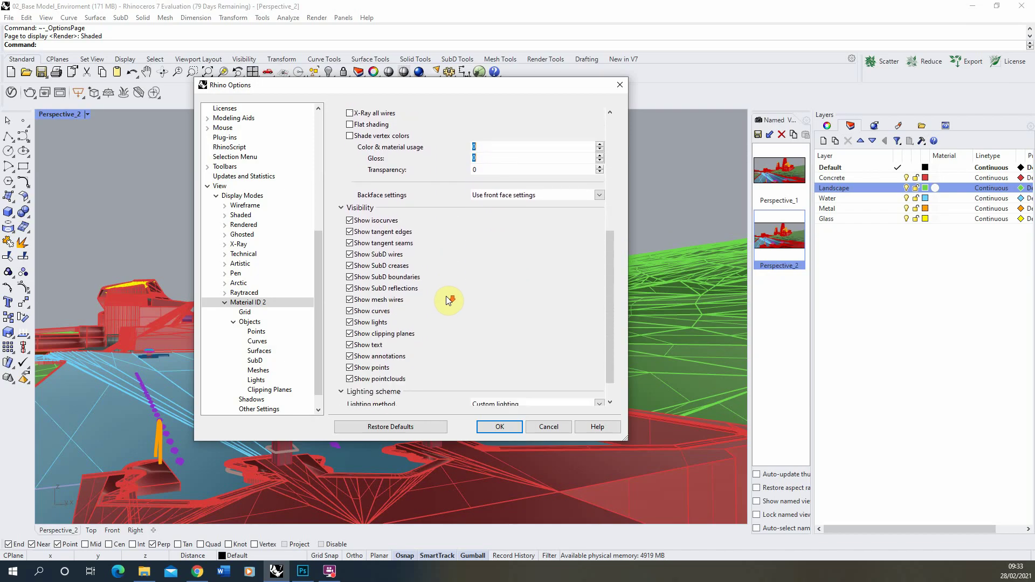
click(350, 209)
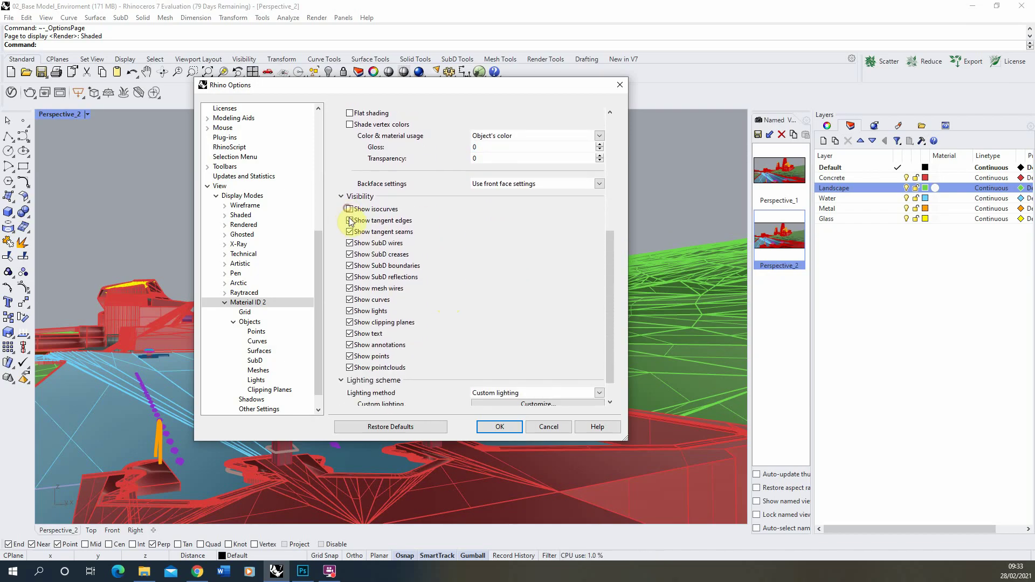
click(350, 221)
click(350, 232)
click(349, 243)
click(350, 255)
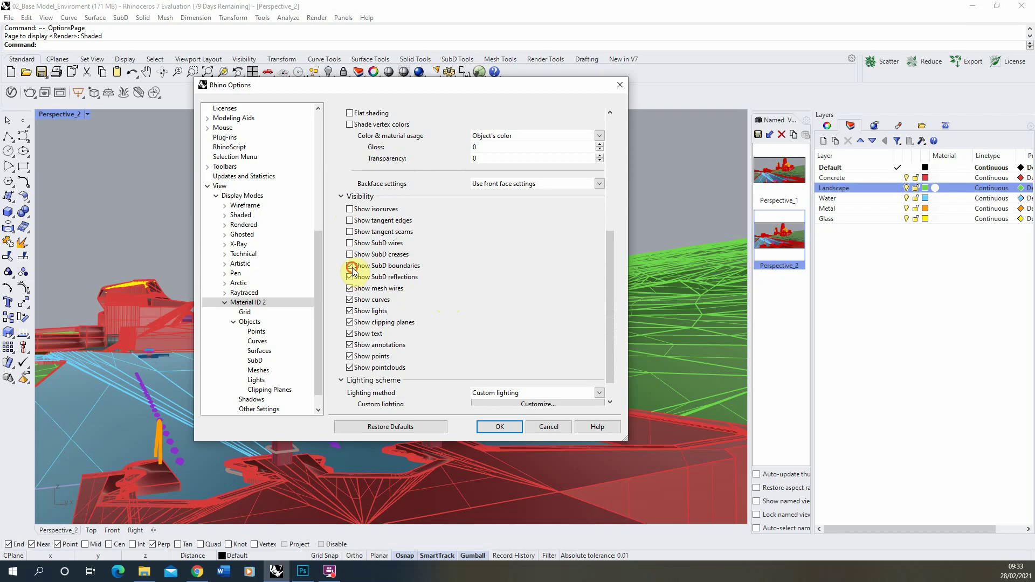
click(350, 266)
click(350, 277)
click(350, 288)
- Turn off curves, lights, text, annotations, points and pointclouds
click(349, 300)
click(350, 312)
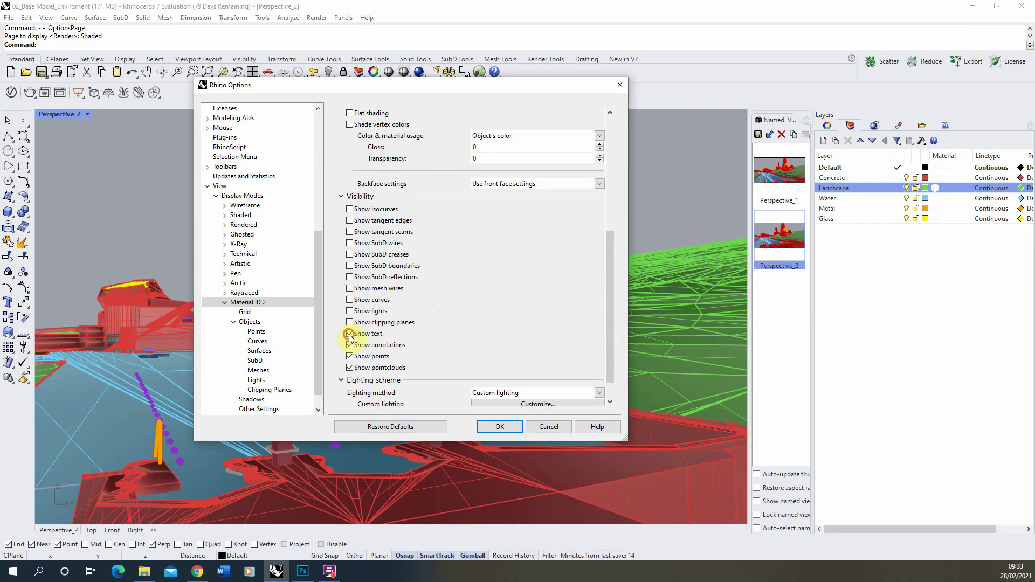
click(349, 334)
click(349, 345)
click(350, 356)
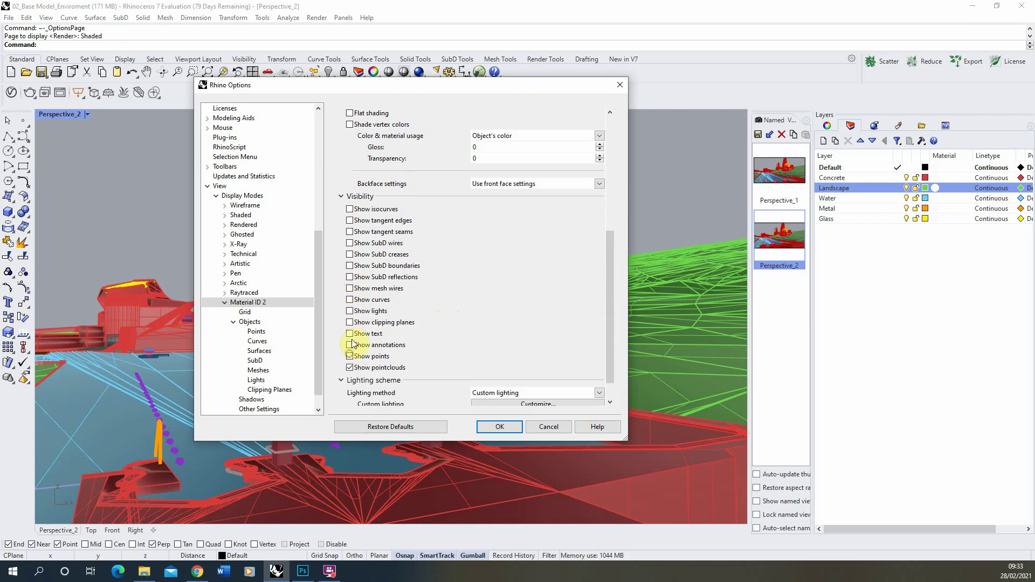
click(351, 369)
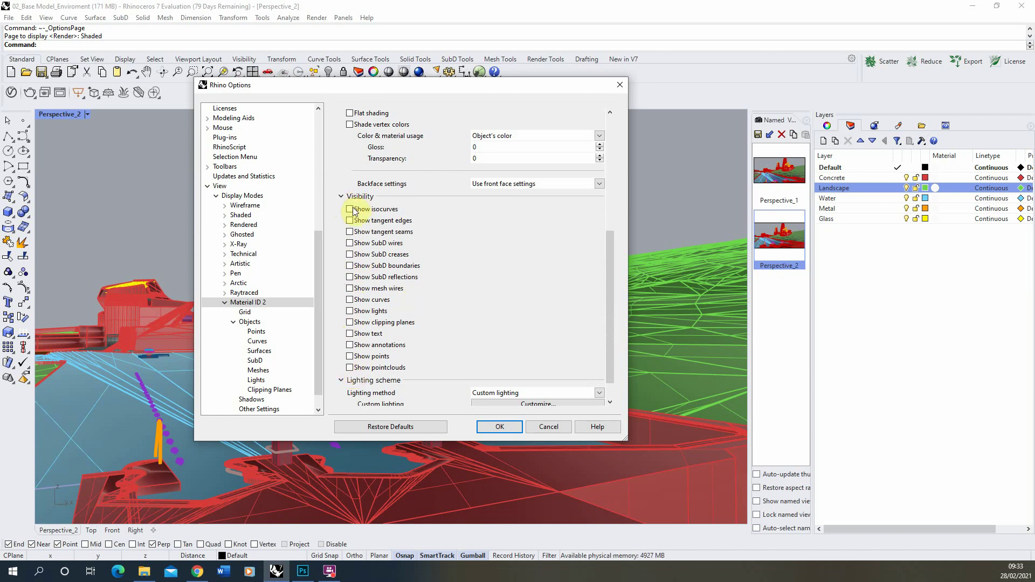
- Set the Lighting scheme's Lighting method to No lighting
scroll(453, 341, down, 1)
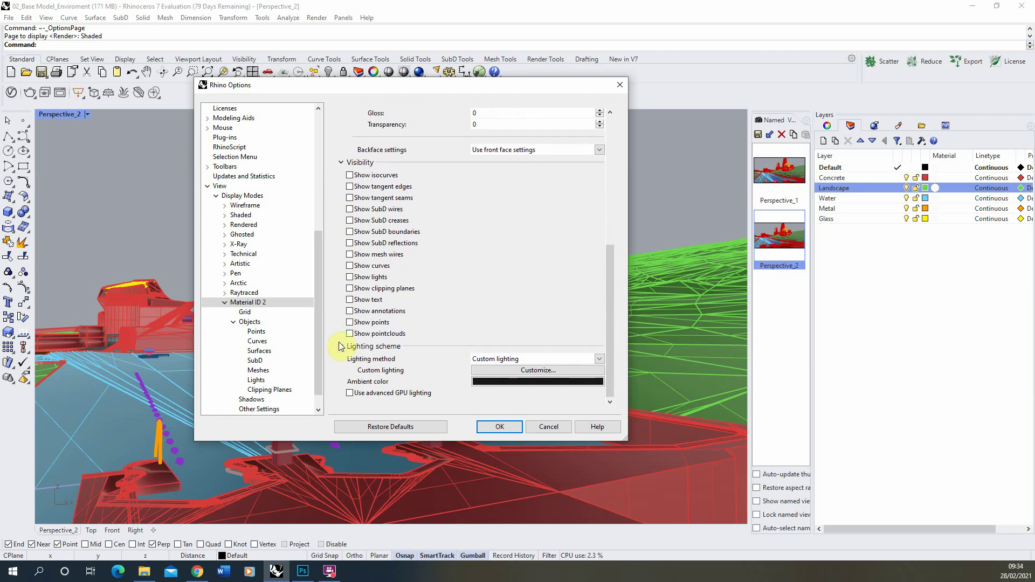
click(597, 358)
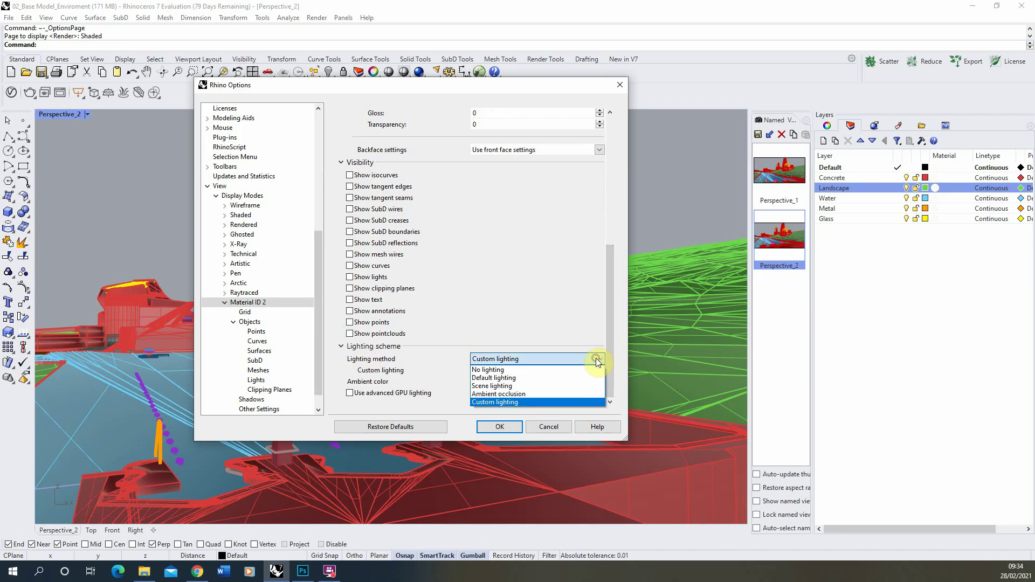
click(483, 371)
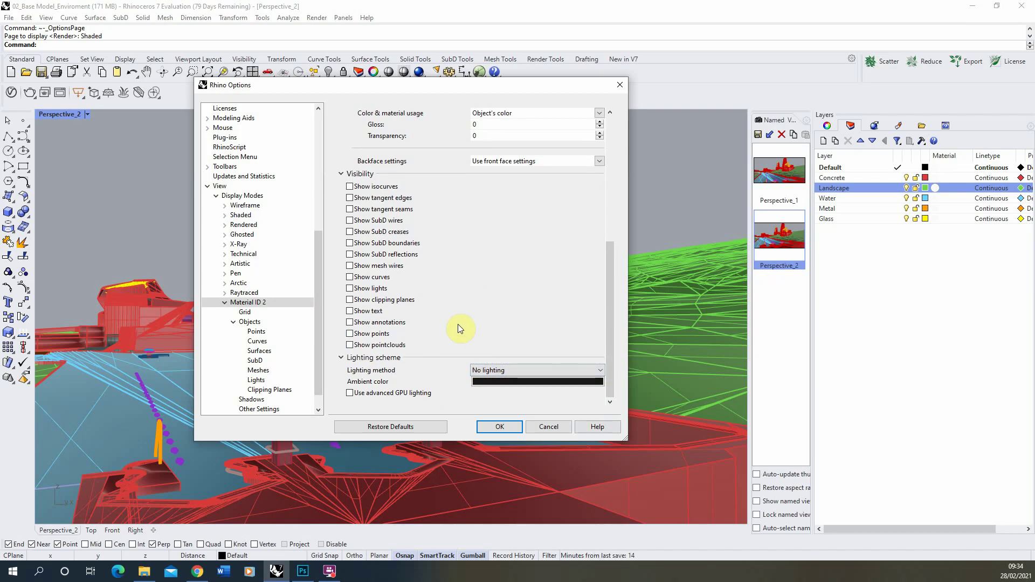
- Apply the options and switch the Perspective_2 viewport to Material ID 2 display
click(496, 429)
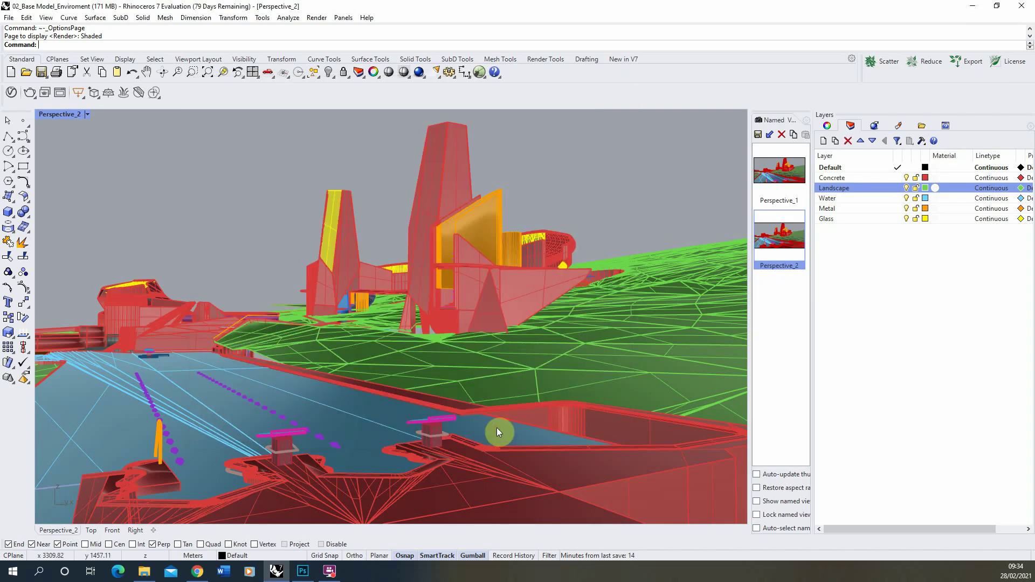
click(88, 116)
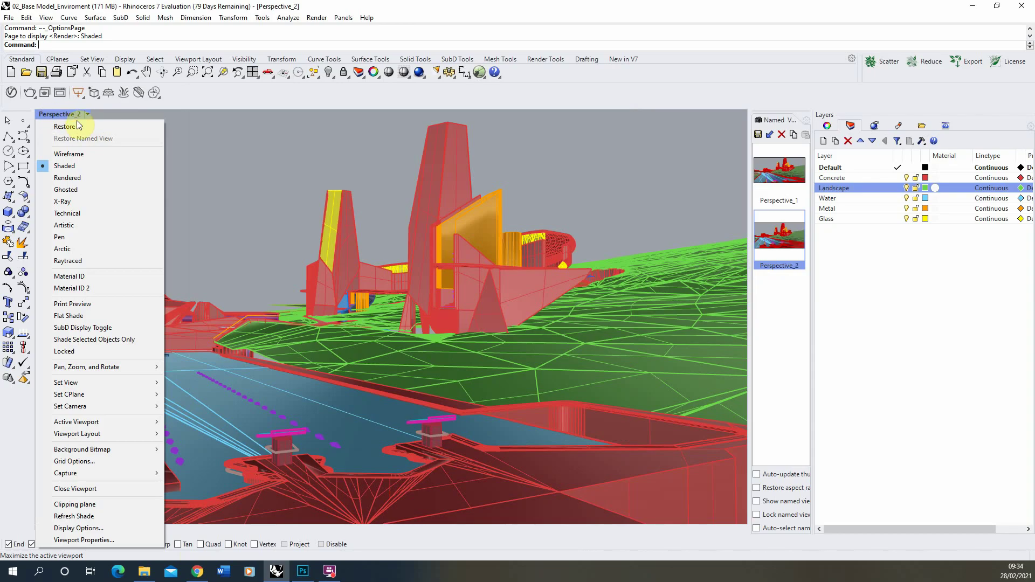
click(86, 289)
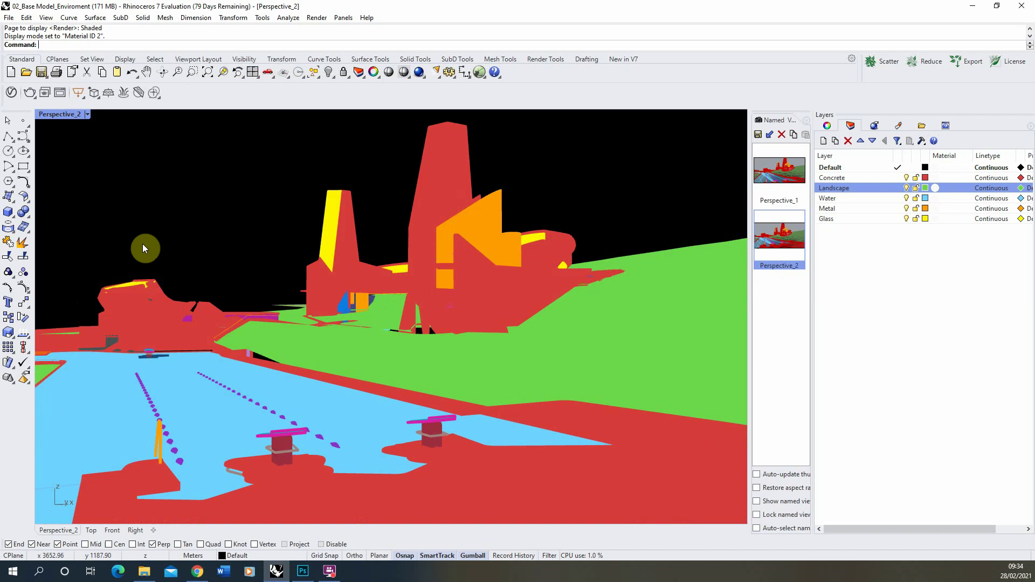
- Browse the Render menu and close it without choosing a command
click(317, 18)
click(317, 17)
click(317, 18)
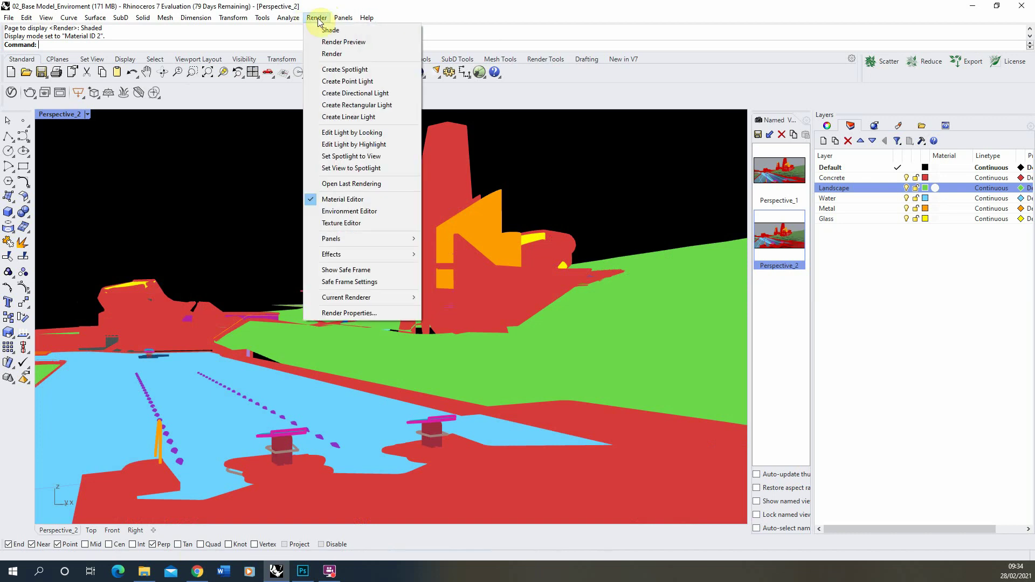
click(186, 145)
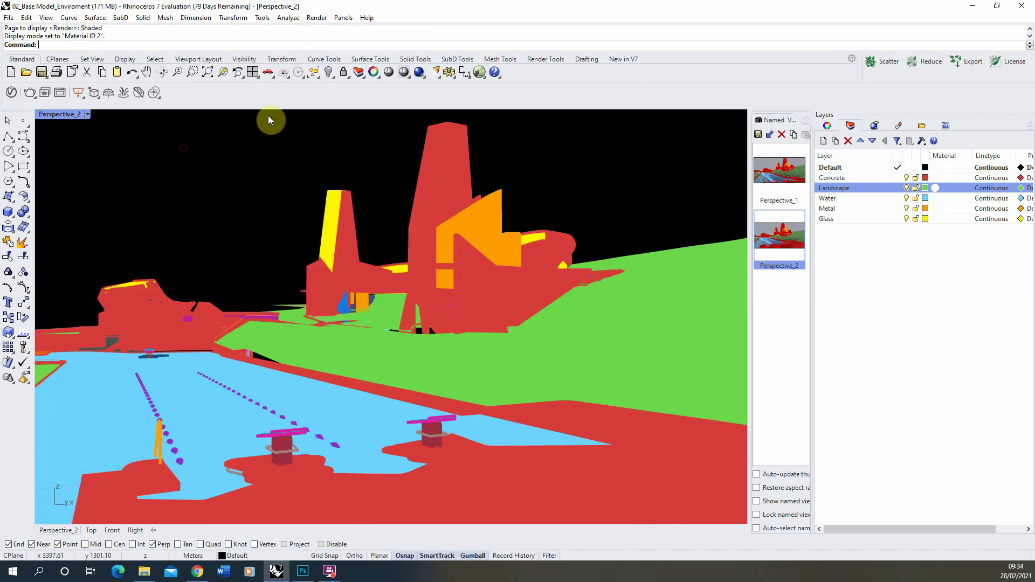
- Open View Capture Settings to capture the Perspective_2 view to file at 3200 x 2400 pixels
click(89, 114)
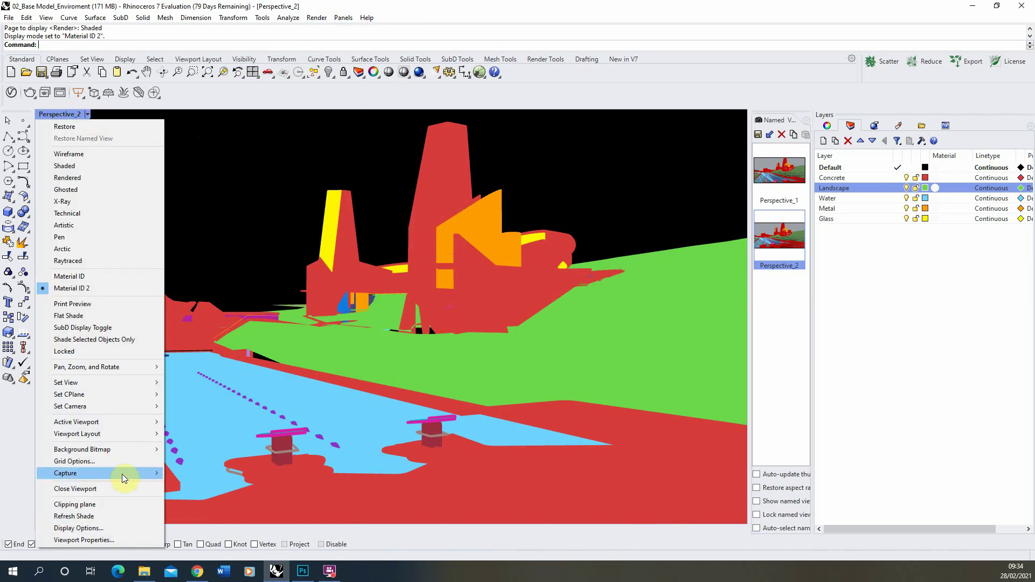
mouse_move(122, 474)
click(187, 487)
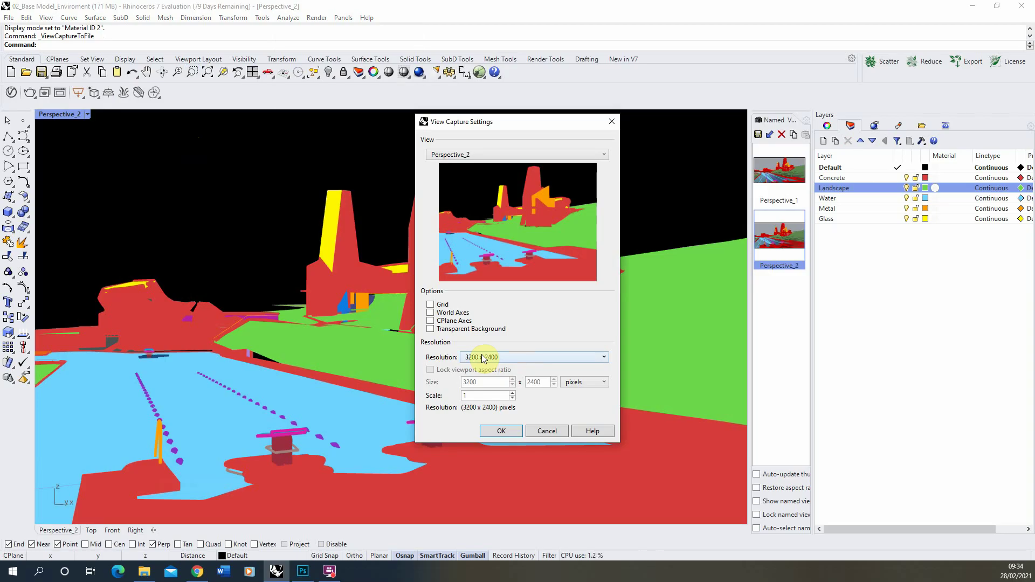
- In Photoshop, hide the Hue/Saturation 3 adjustment and show the colour-ID map on Layer 6
click(302, 571)
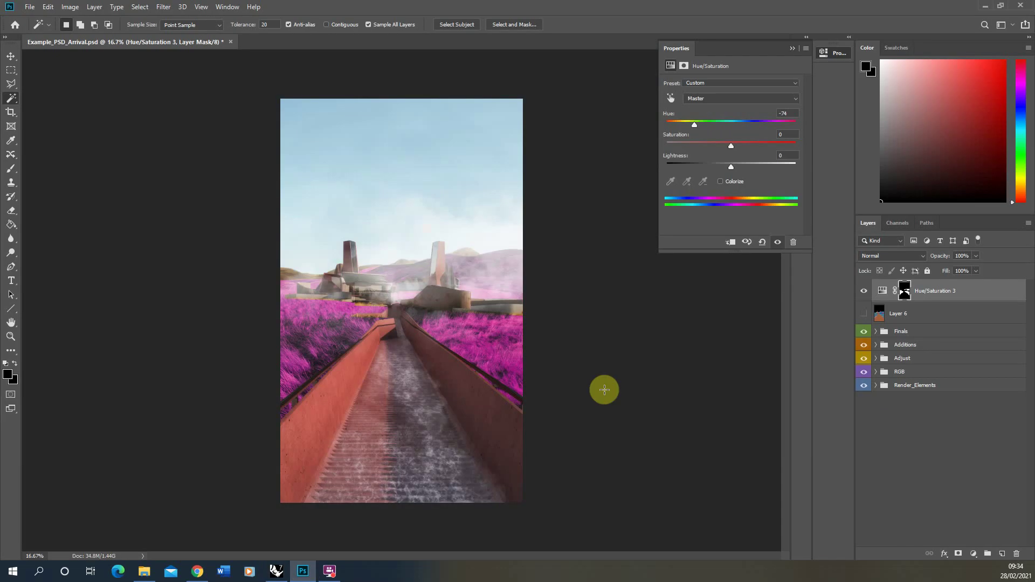
click(864, 291)
click(864, 314)
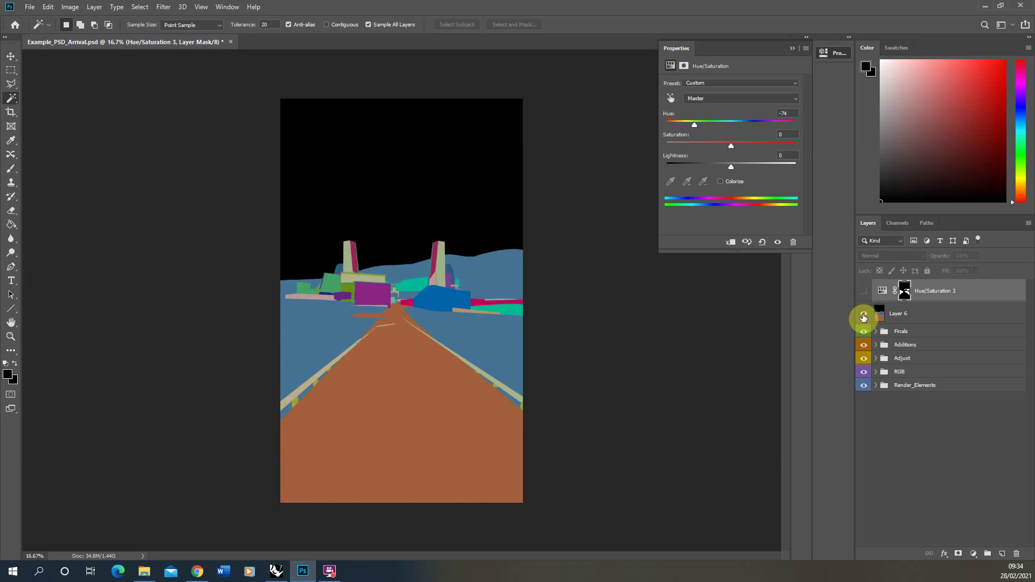
- Toggle Layer 6 off and on to compare the colour-ID map with the rendered image
click(864, 316)
click(864, 316)
click(864, 315)
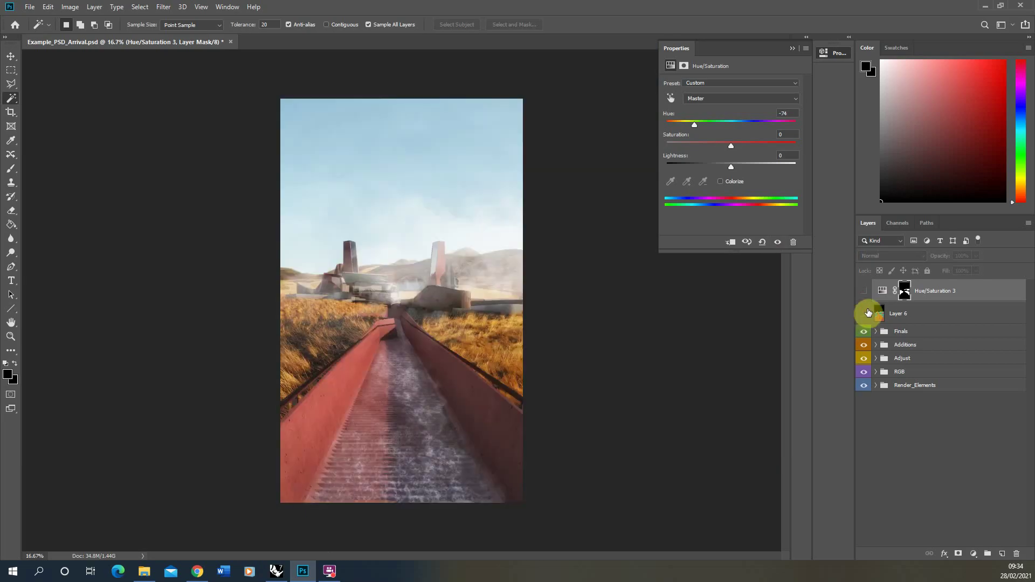
click(865, 314)
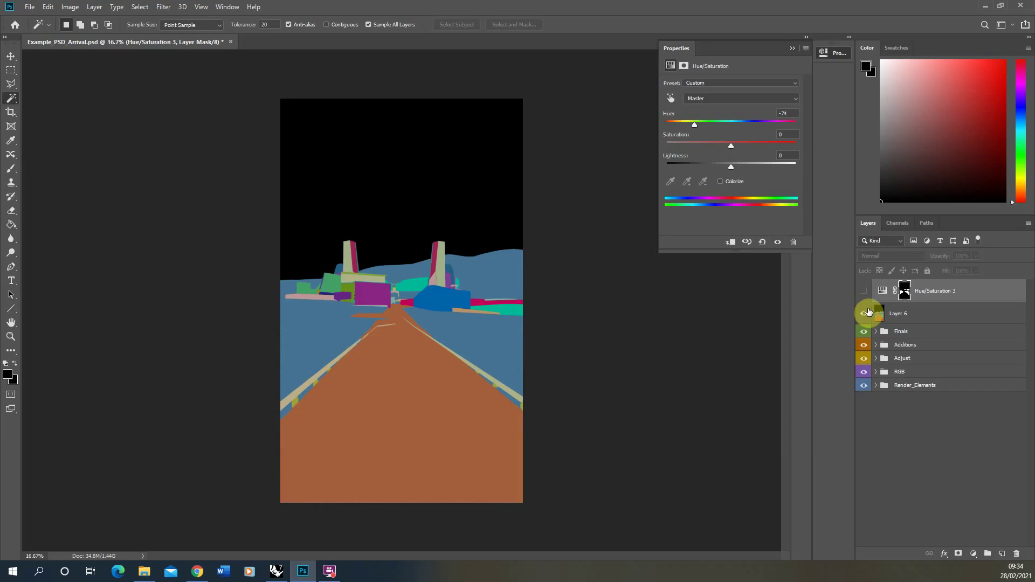
- Back in Rhino, accept the 3200 x 2400 capture settings and cancel saving the file
click(277, 571)
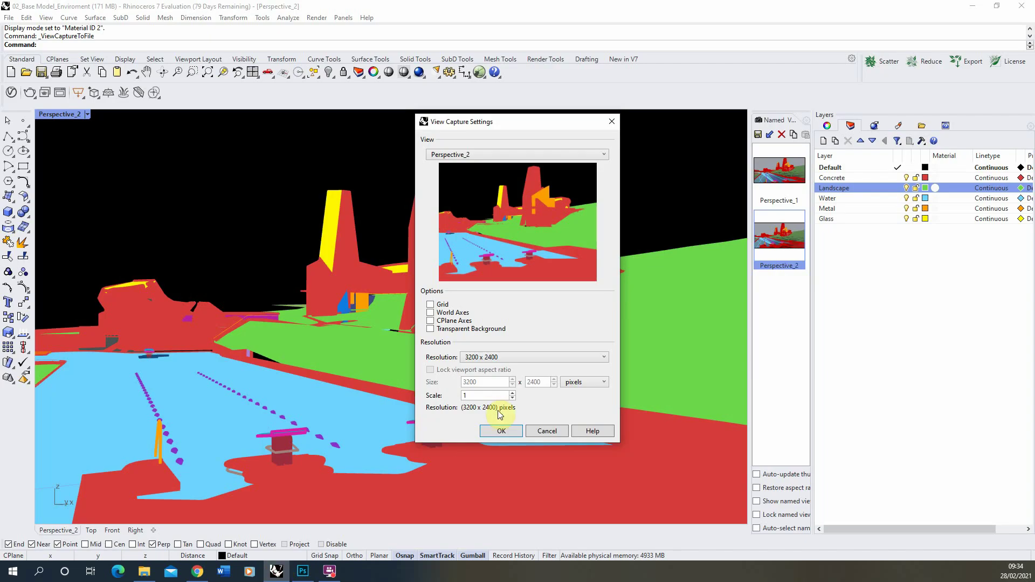
click(500, 431)
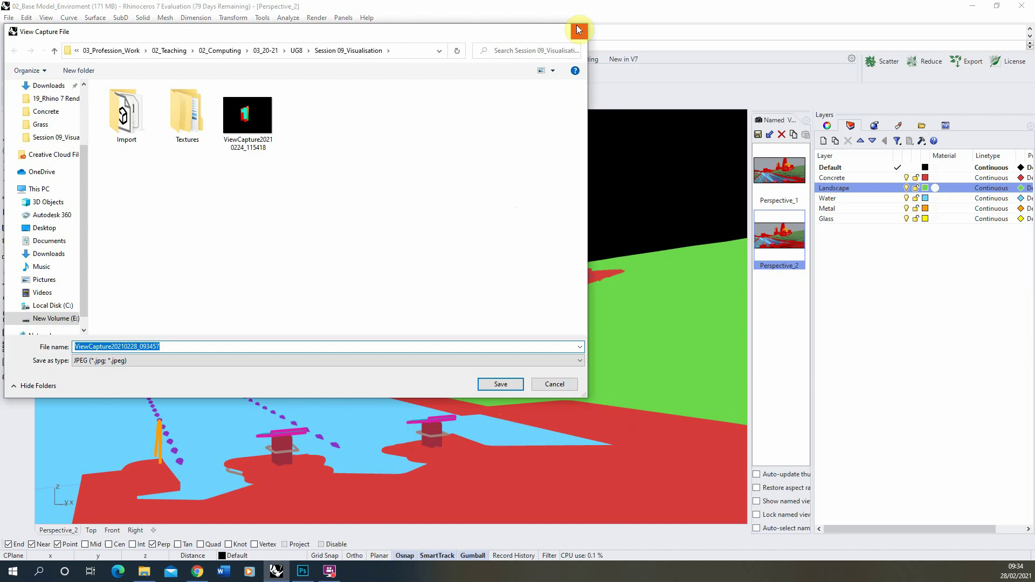
click(577, 30)
- Orbit the Material ID 2 Perspective_2 view upward to overlook the whole site
scroll(302, 275, up, 5)
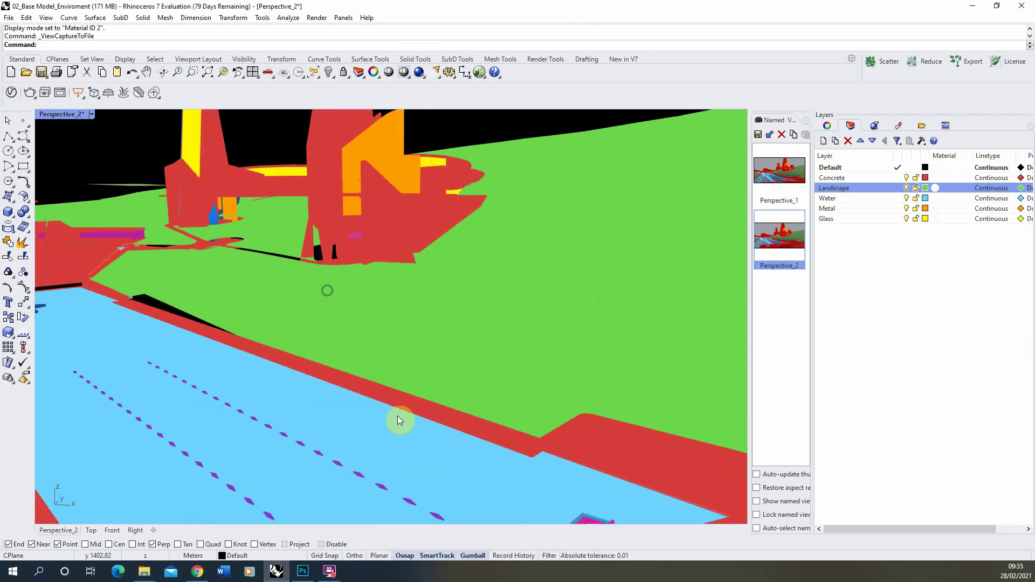
scroll(399, 420, down, 5)
right_drag(370, 389, 132, 358)
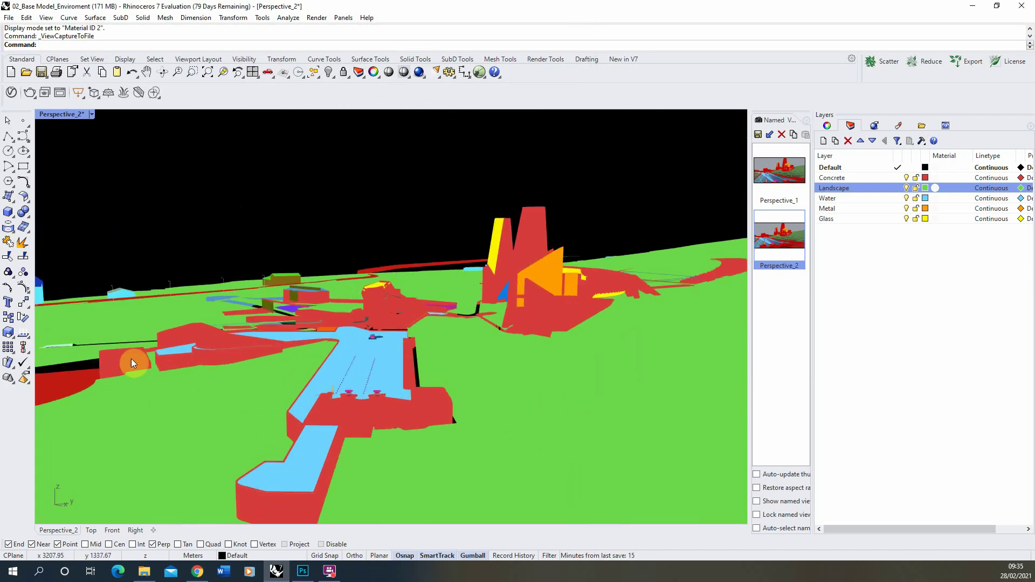